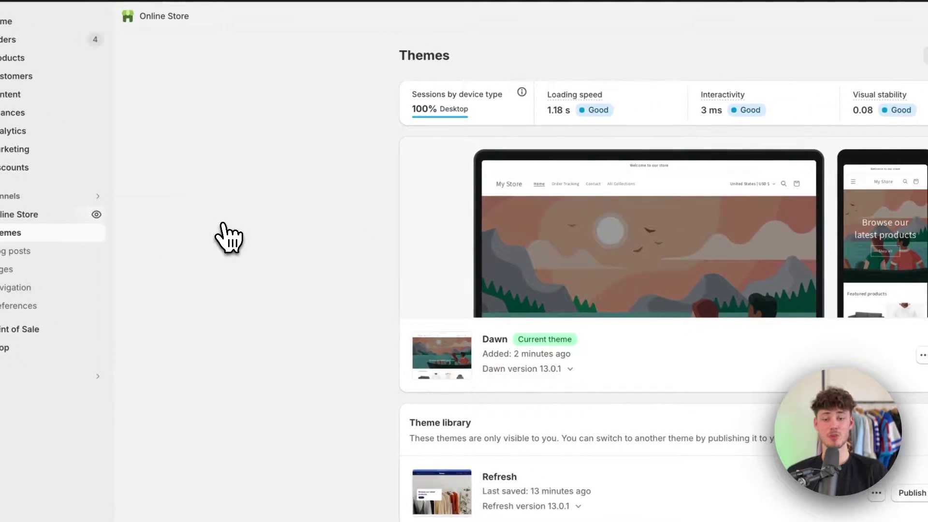
- Open the current Dawn theme for customization
scroll(332, 248, down, 2)
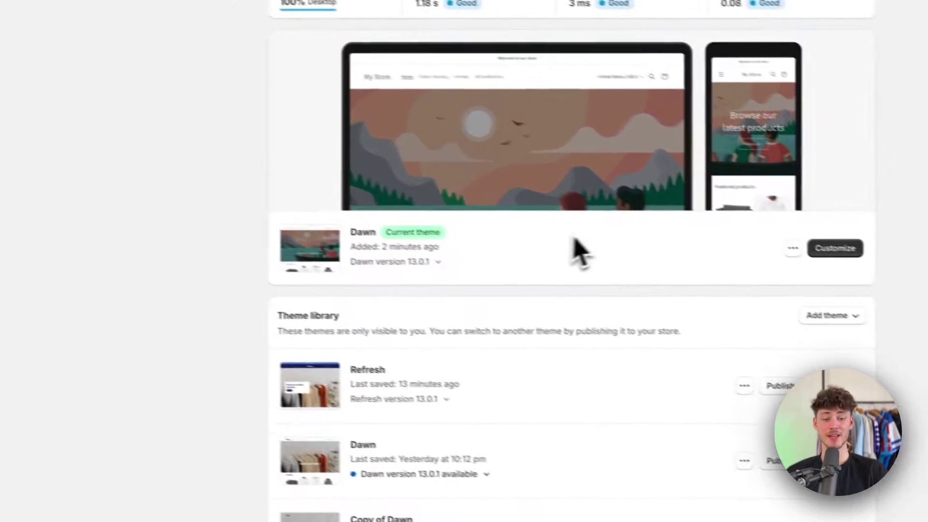
scroll(544, 271, up, 2)
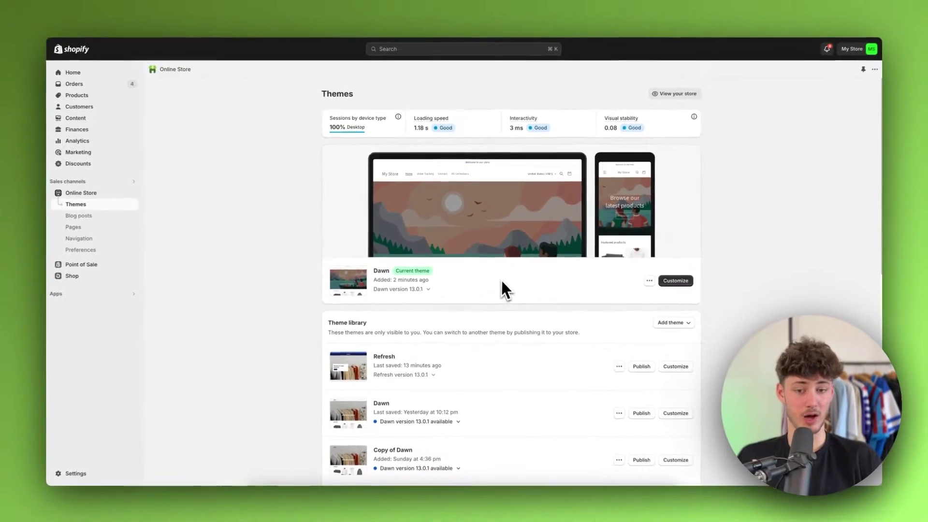
scroll(512, 278, down, 10)
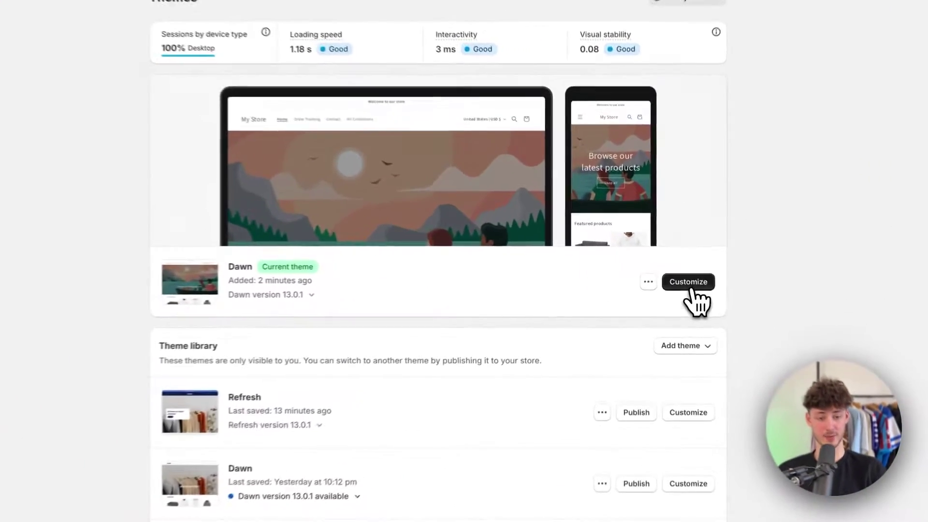
click(672, 280)
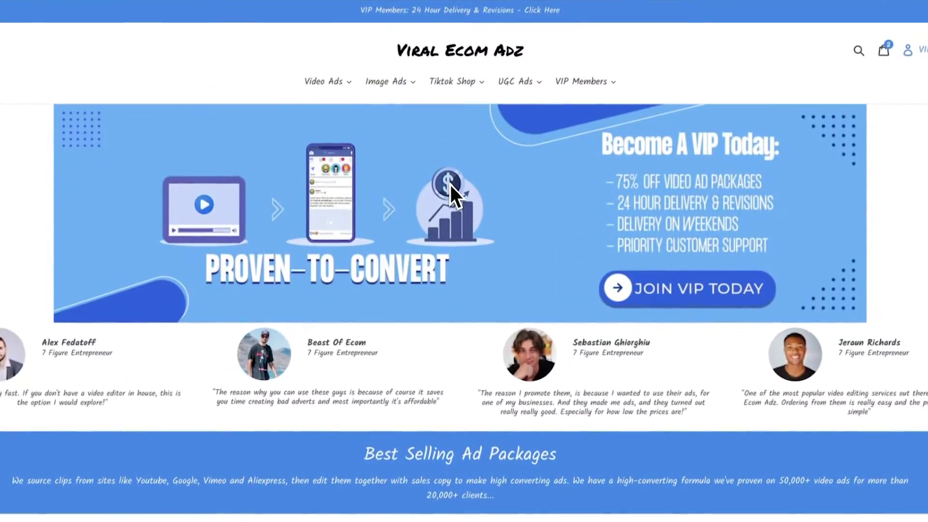
- Switch to the Viral Ecom Adz website and examine its home page and the entrepreneur testimonials below the banner
scroll(469, 205, down, 15)
scroll(470, 205, up, 15)
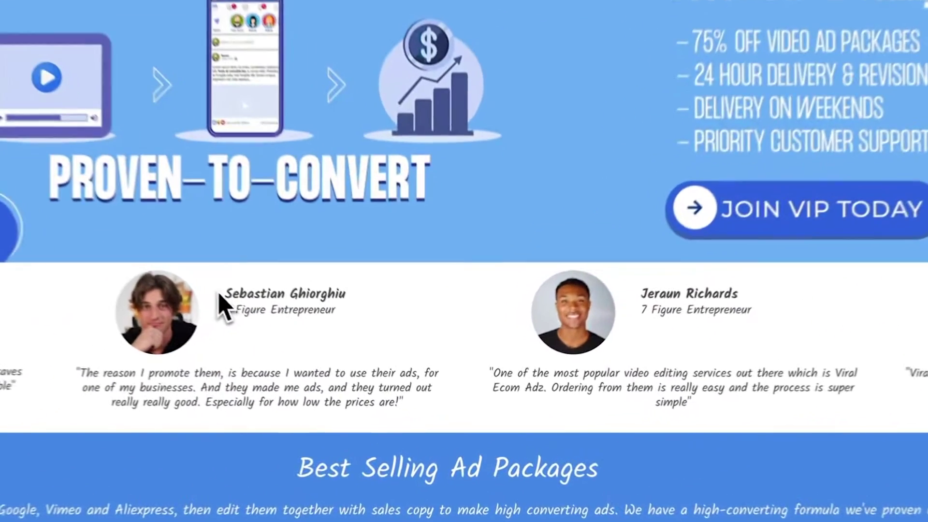
drag(312, 343, 382, 343)
click(332, 305)
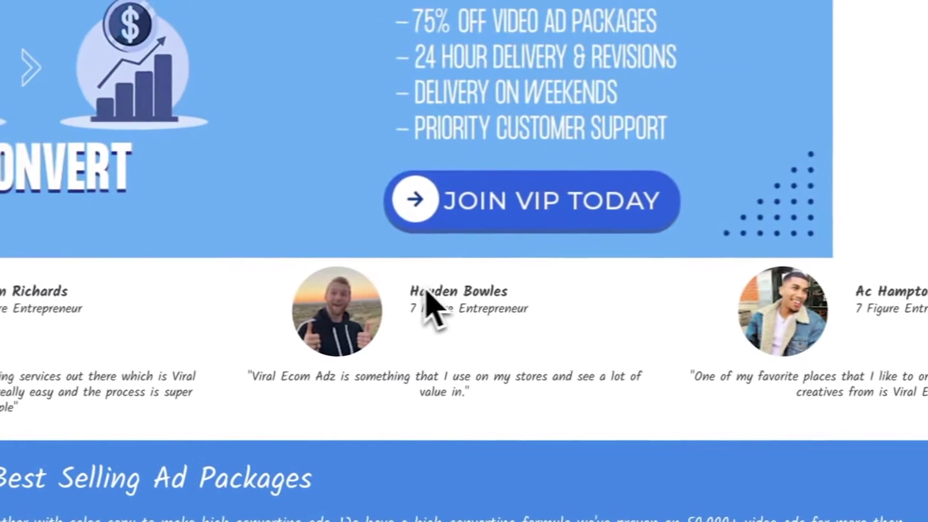
drag(706, 284, 701, 278)
drag(395, 288, 478, 296)
click(479, 296)
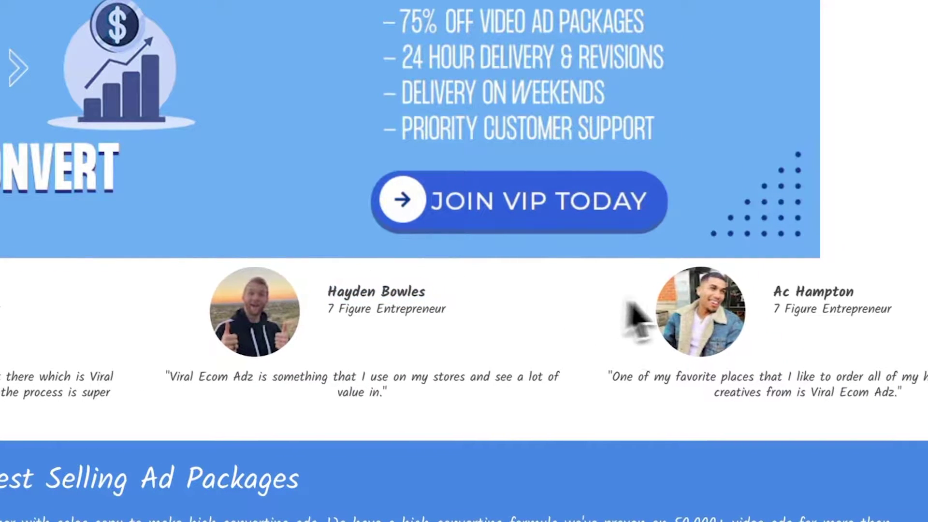
drag(599, 295, 590, 296)
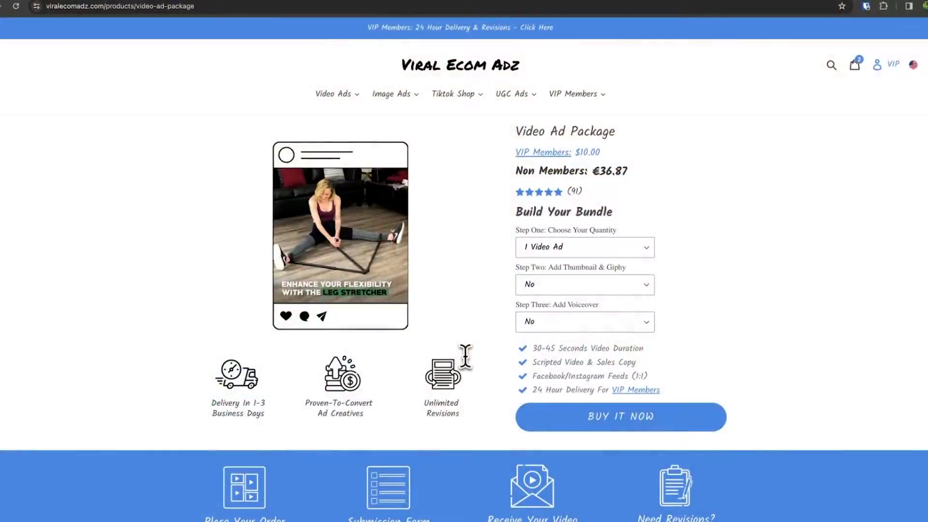
- Examine the Video Ad Package page, covering delivery time, unlimited revisions, membership benefits and the case studies
scroll(464, 357, down, 3)
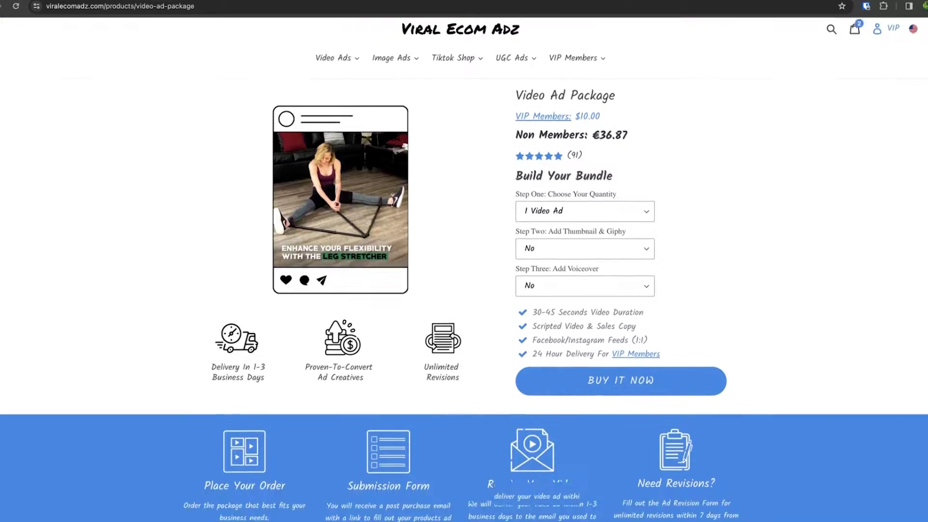
drag(210, 276, 265, 290)
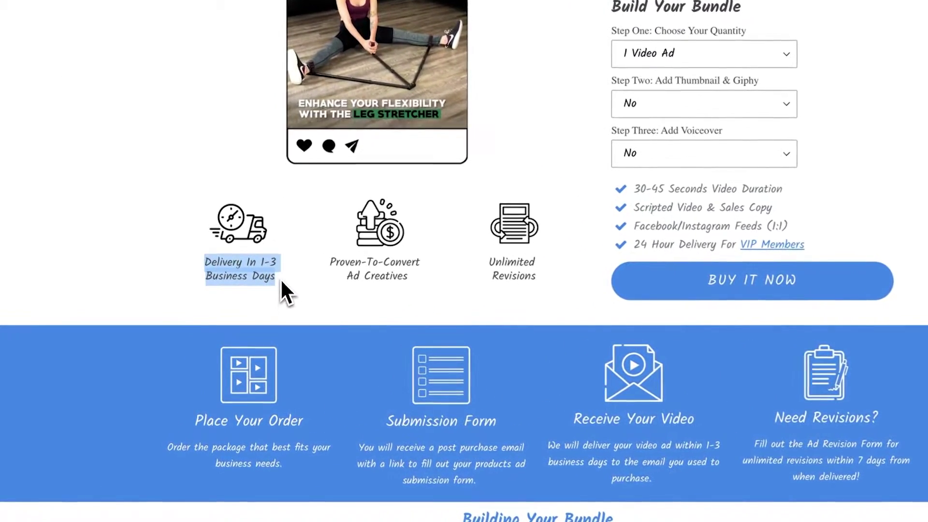
click(263, 296)
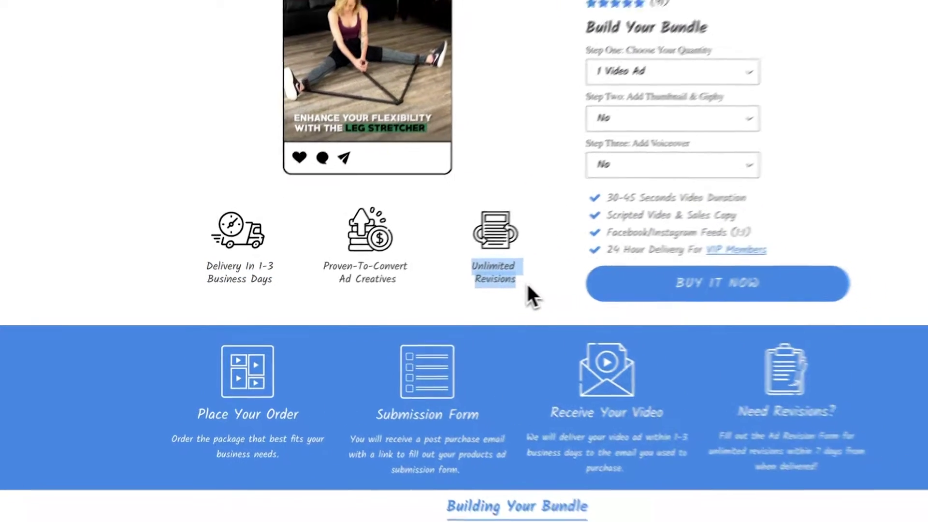
click(468, 355)
scroll(459, 362, down, 15)
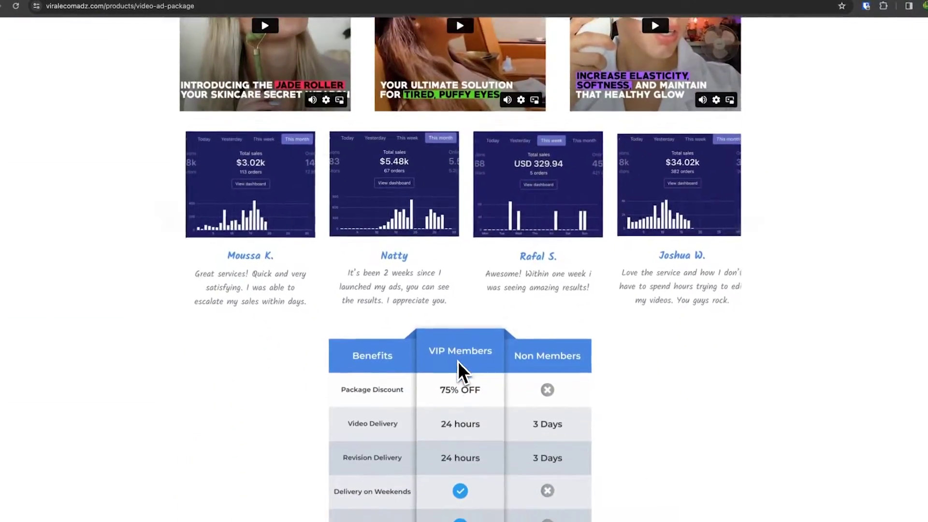
scroll(457, 361, down, 15)
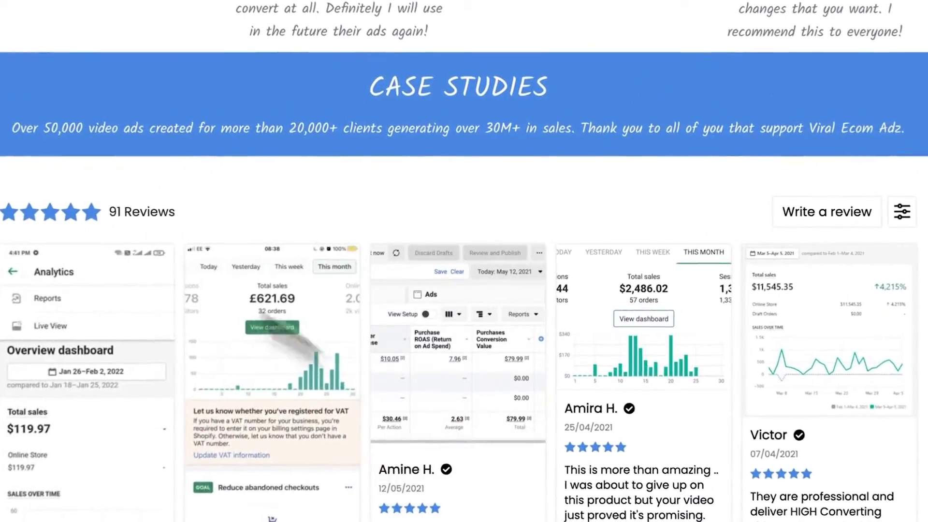
drag(9, 128, 512, 131)
drag(636, 140, 811, 169)
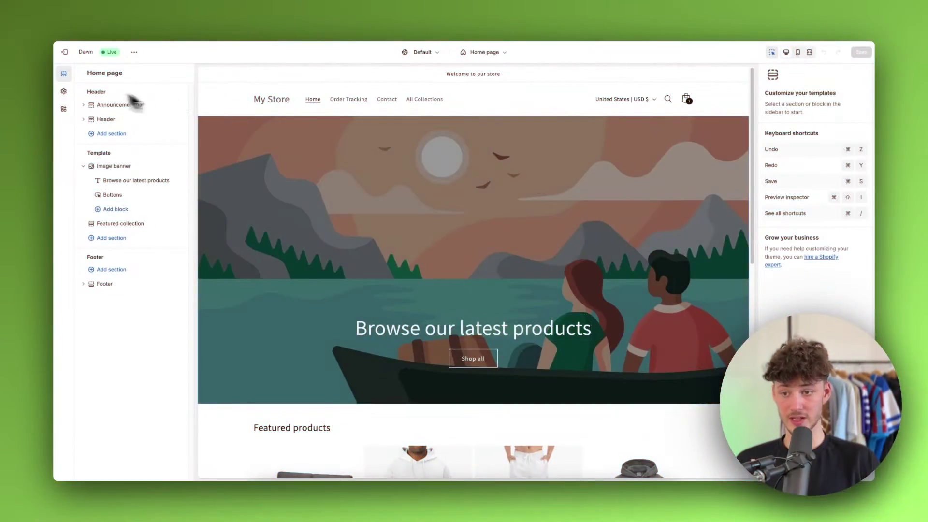
triple_click(116, 68)
click(180, 90)
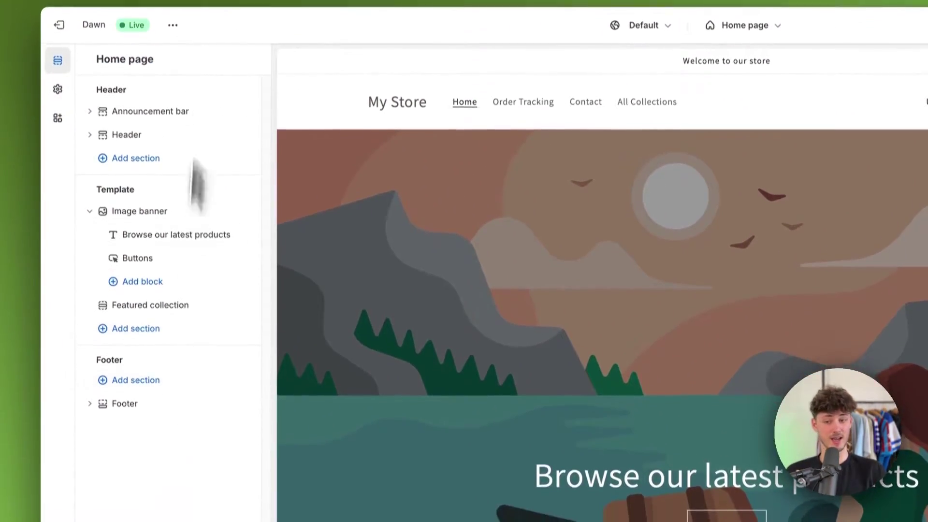
mouse_move(226, 113)
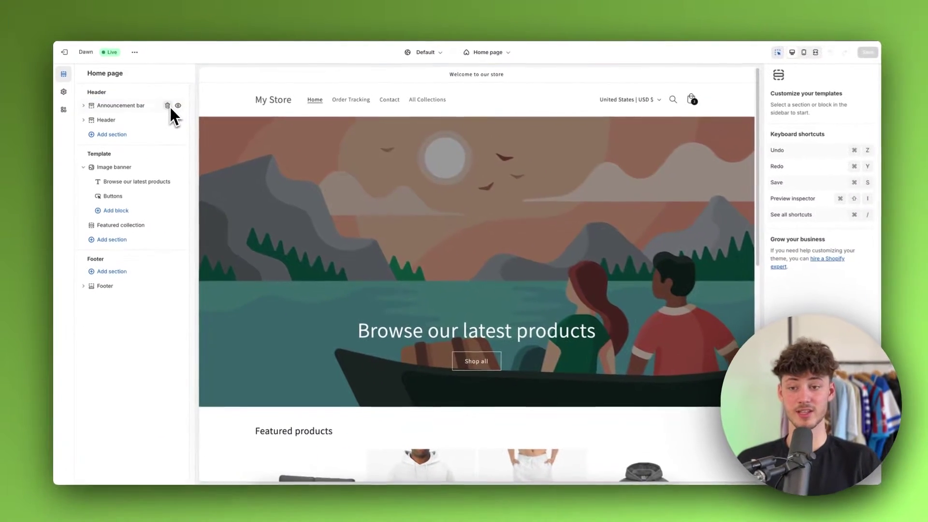
mouse_move(150, 111)
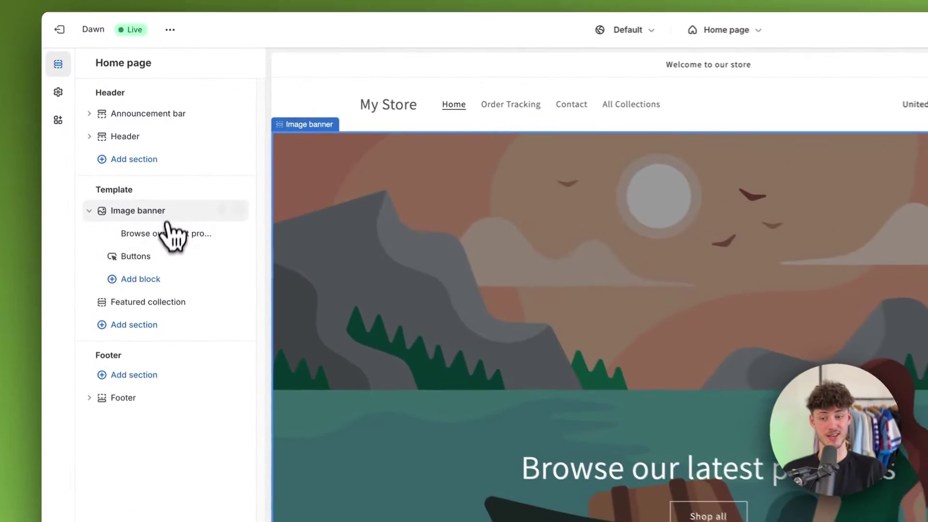
- Select the Image banner section in the home page template and examine its available settings
click(174, 244)
key(Escape)
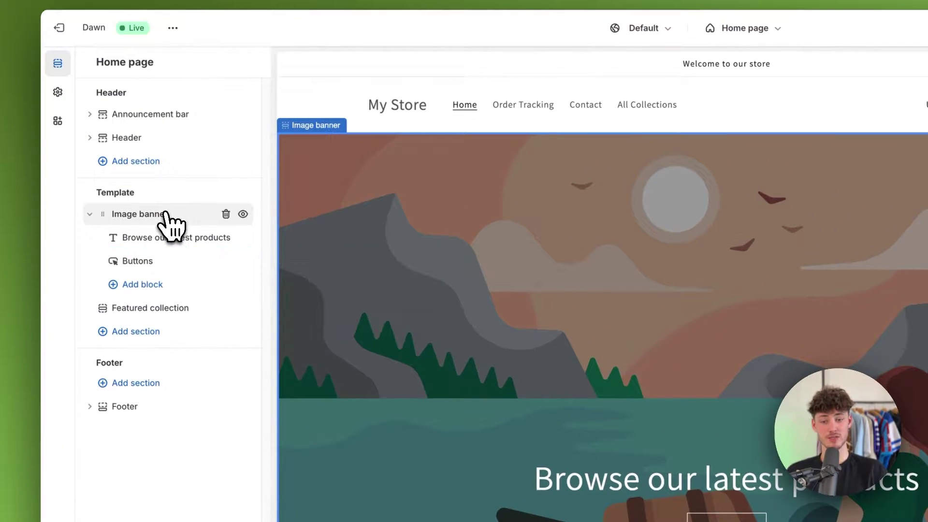
click(177, 224)
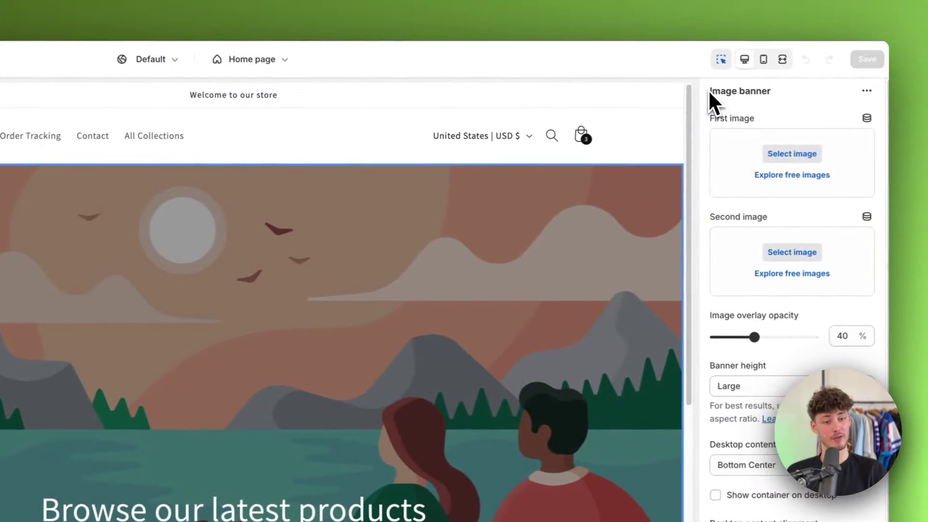
drag(709, 91, 786, 99)
click(786, 91)
scroll(777, 218, down, 5)
scroll(748, 264, up, 5)
scroll(773, 278, down, 4)
scroll(784, 277, down, 2)
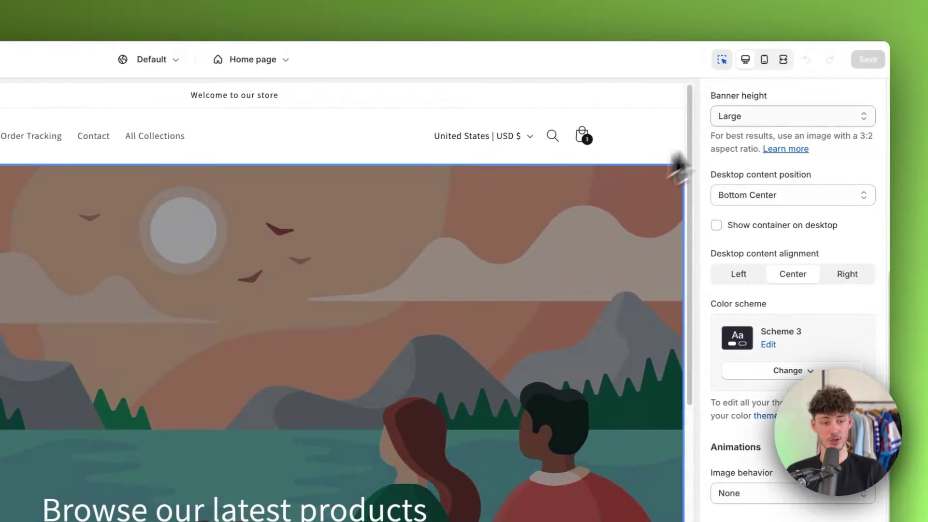
- Preview the home page in the mobile layout and return to the desktop layout
click(762, 59)
click(762, 59)
click(762, 59)
click(762, 59)
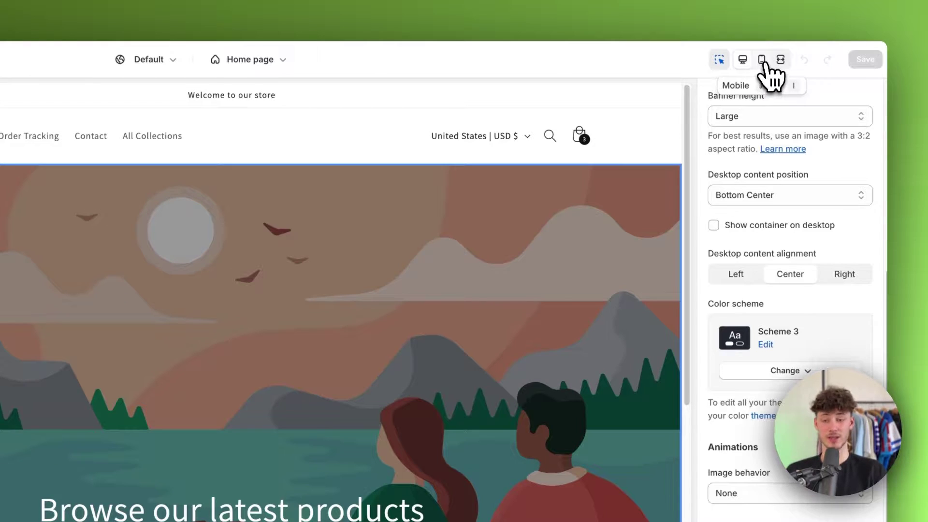
click(762, 60)
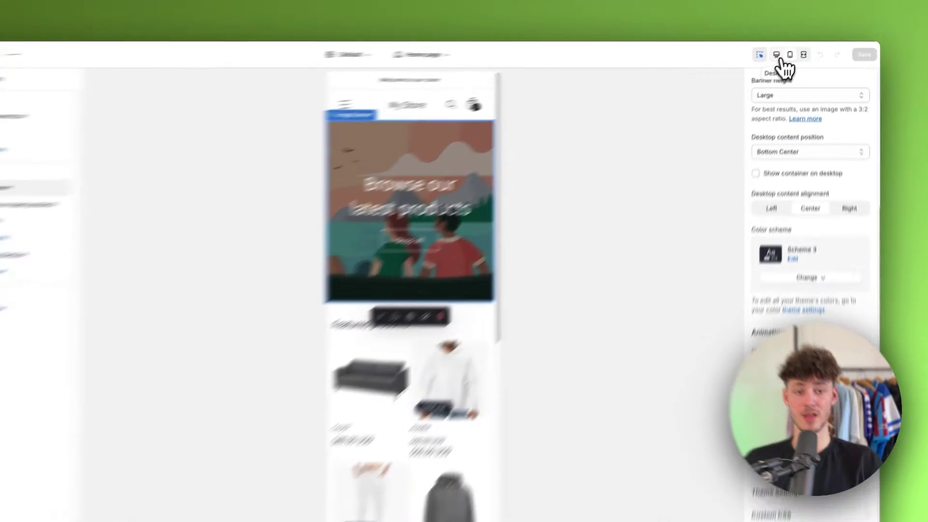
click(788, 53)
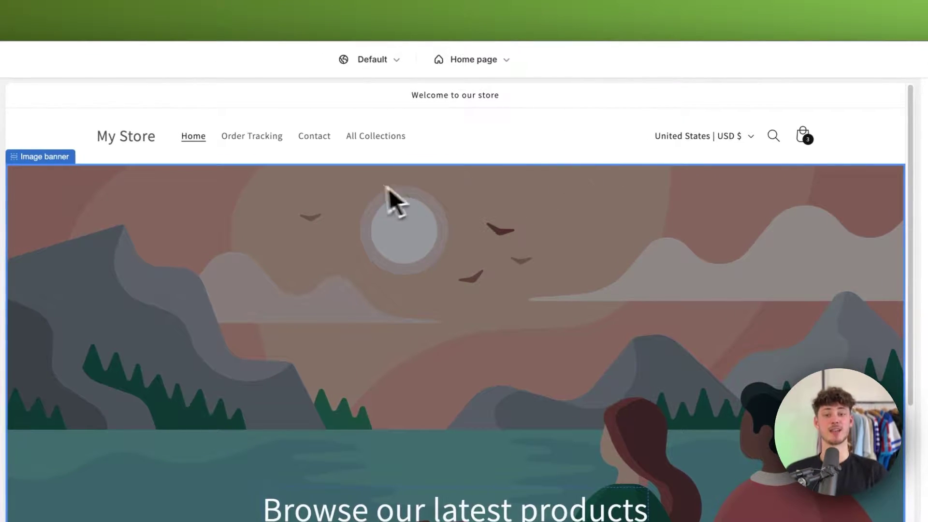
- Collapse the Header section, select the Announcement bar section and examine its color scheme, social media and announcement settings
click(515, 145)
click(520, 98)
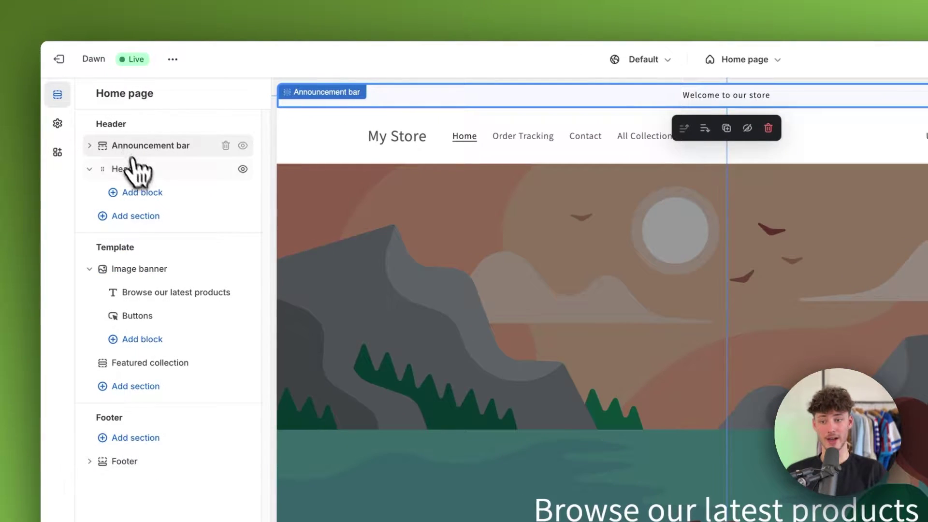
click(92, 170)
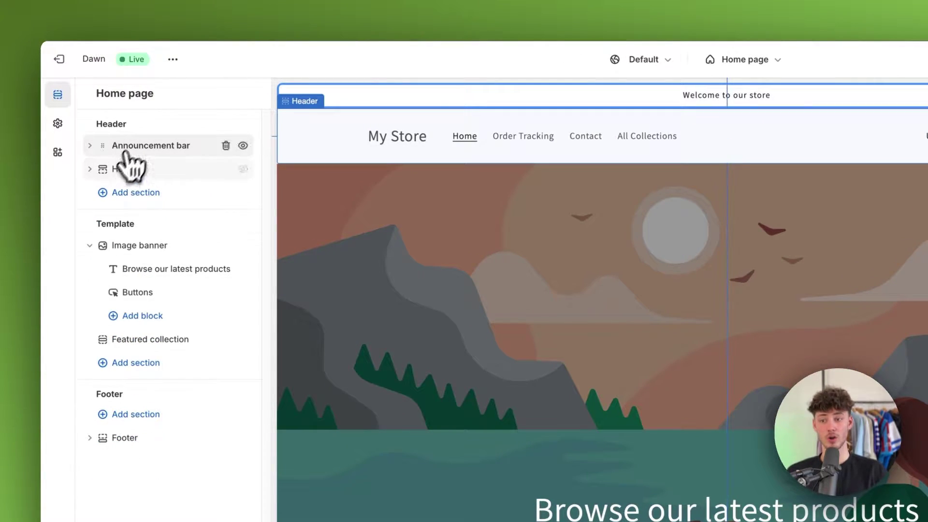
click(162, 153)
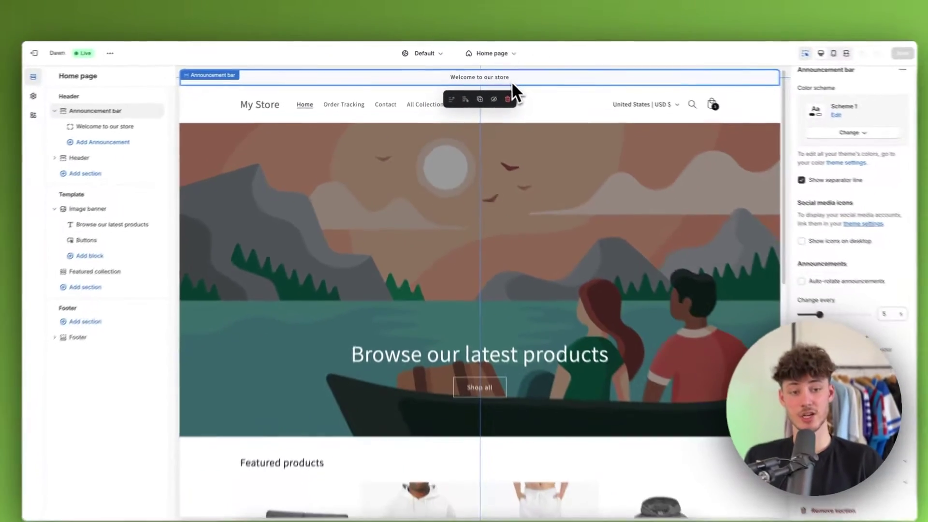
scroll(784, 188, up, 1)
scroll(800, 185, down, 1)
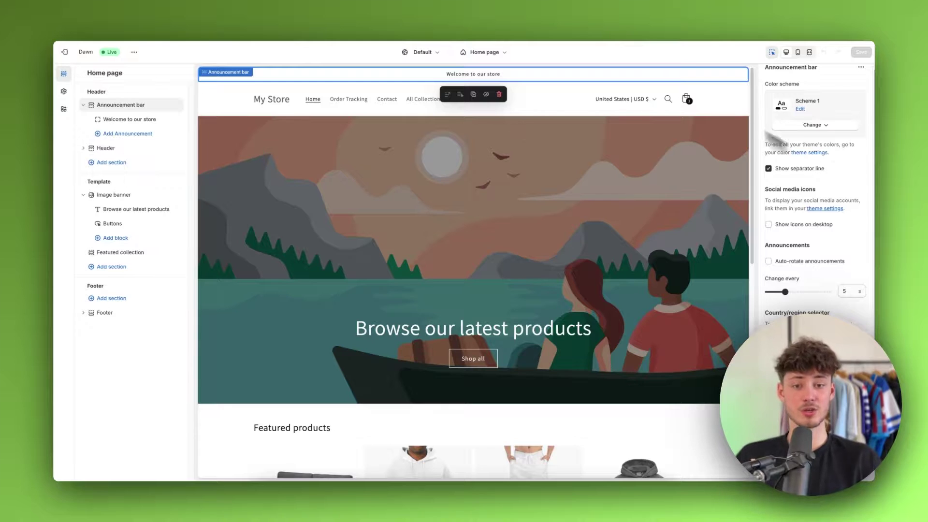
scroll(860, 203, up, 1)
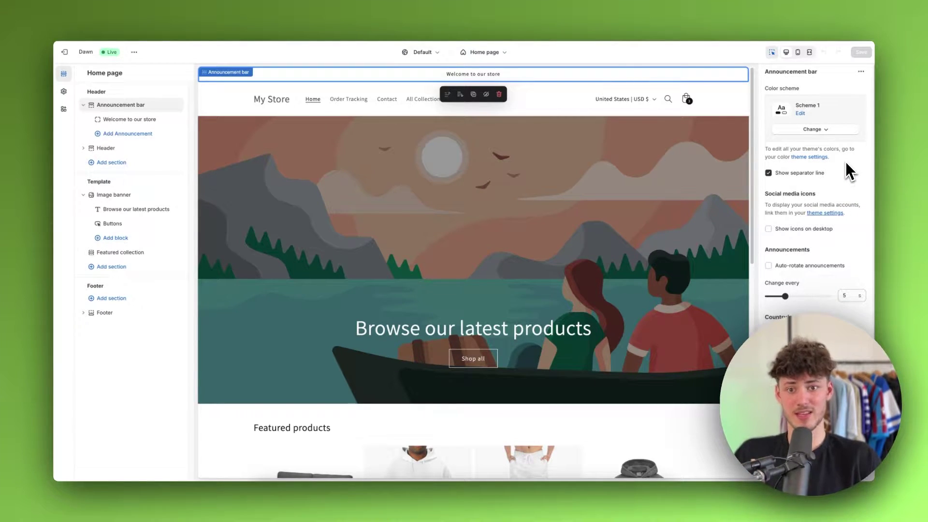
- Replace the announcement bar's welcome text with "Shop all Products"
click(462, 76)
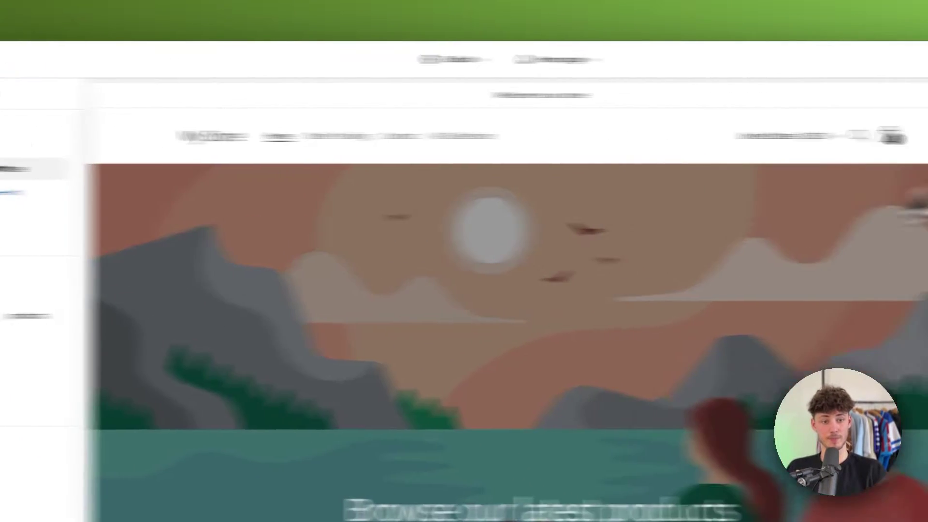
triple_click(815, 138)
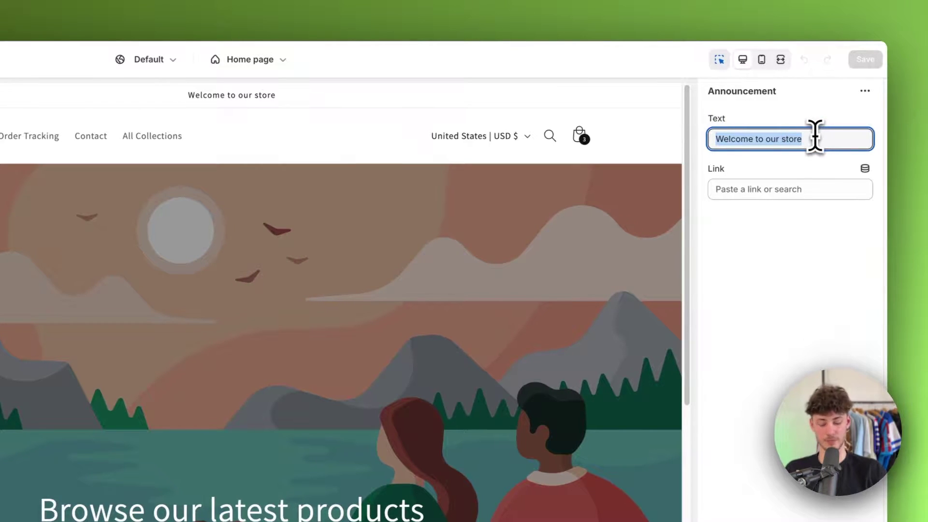
text(Shop a)
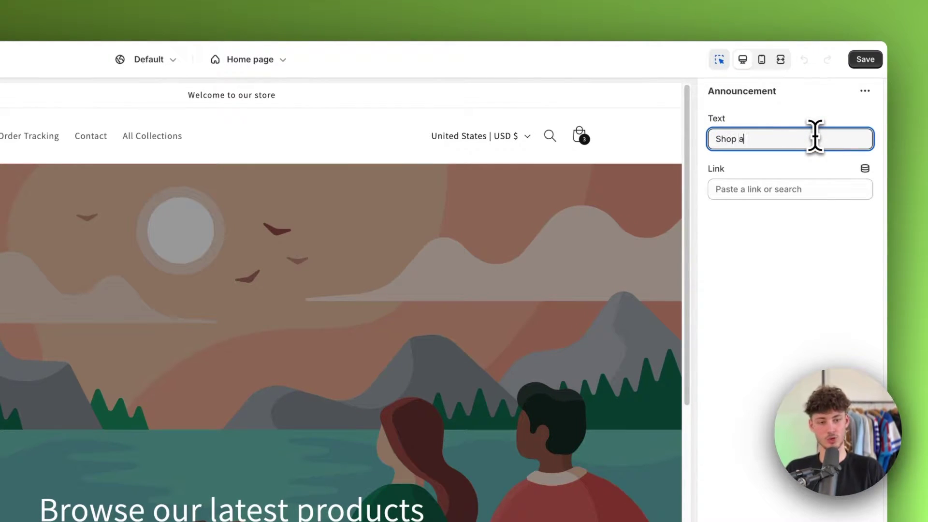
text(ll Products)
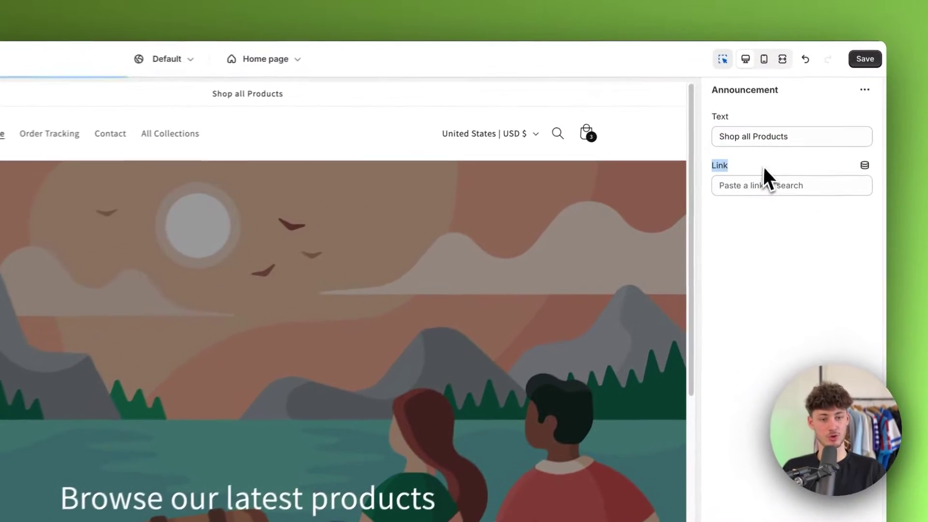
- Link the announcement to the store's products collection and follow the link in the preview to test it
click(784, 131)
click(778, 244)
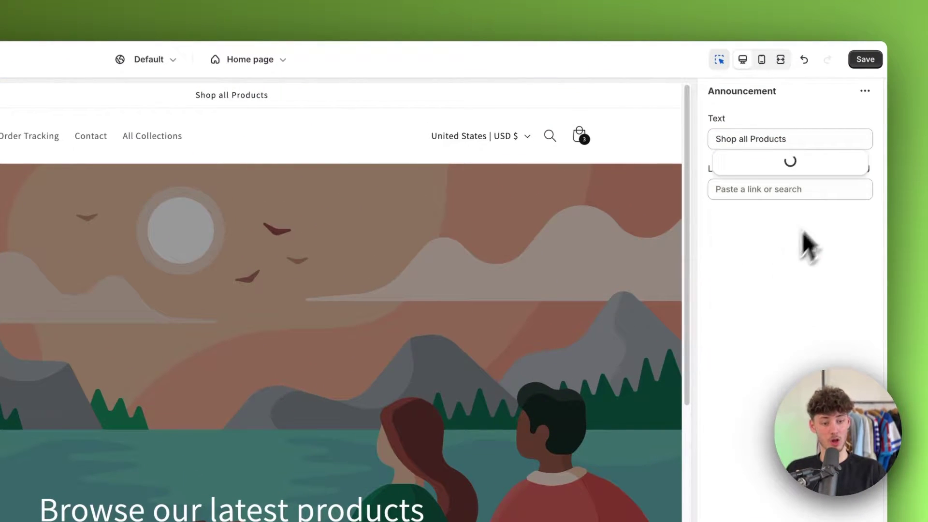
click(773, 242)
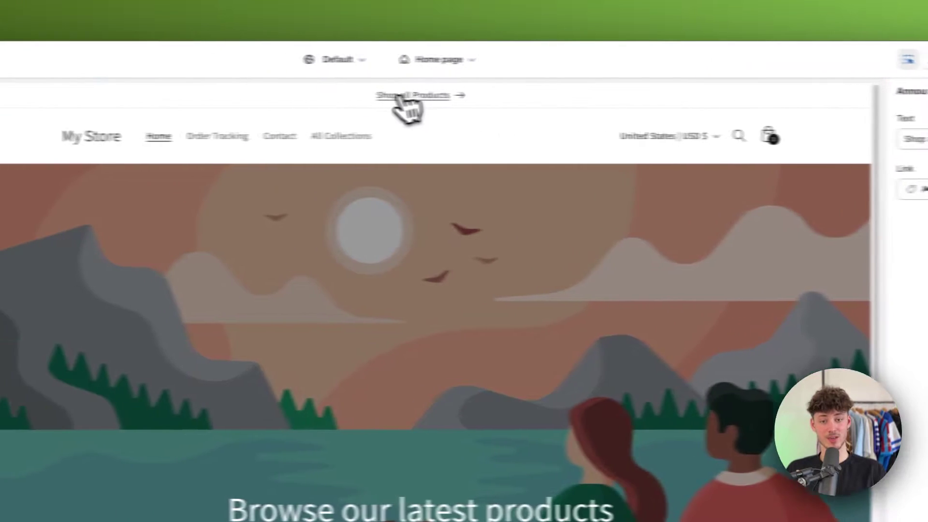
click(236, 101)
click(485, 97)
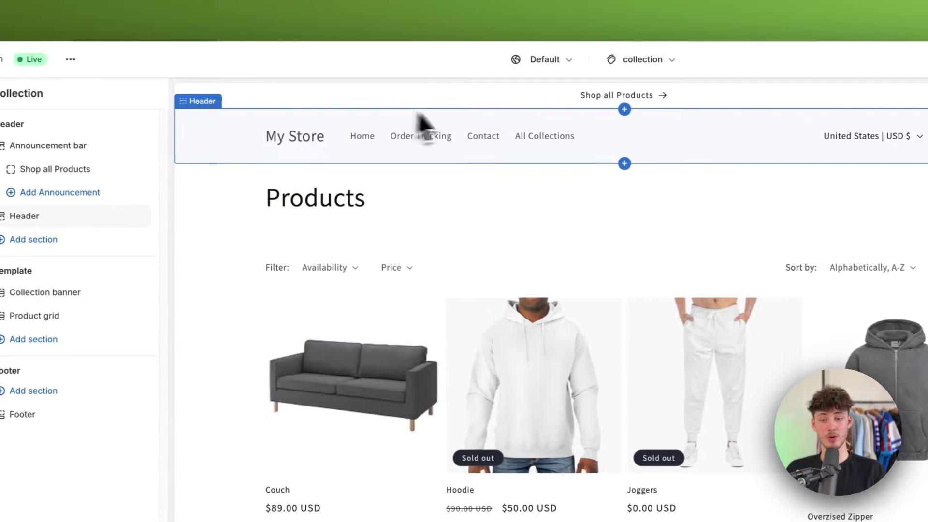
- Return the preview from the products collection to the home page through the My Store title
click(301, 146)
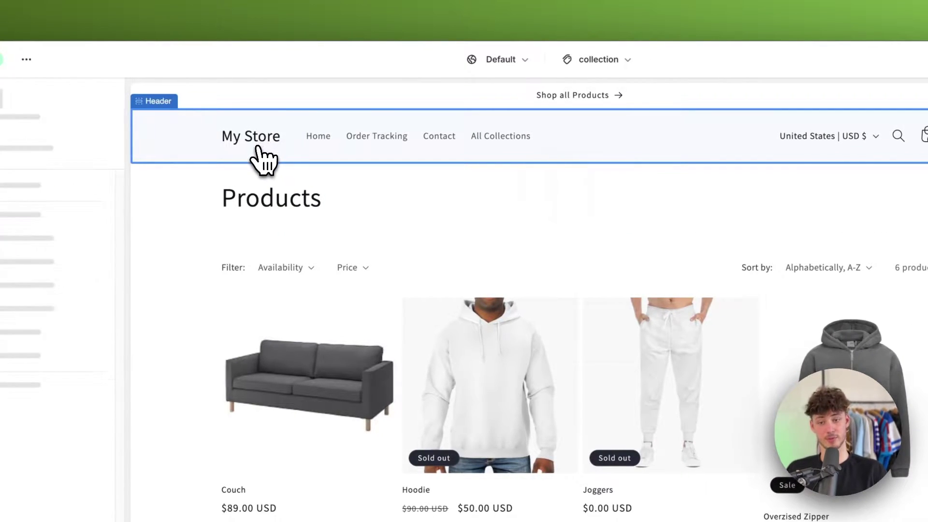
click(267, 157)
drag(149, 171, 179, 183)
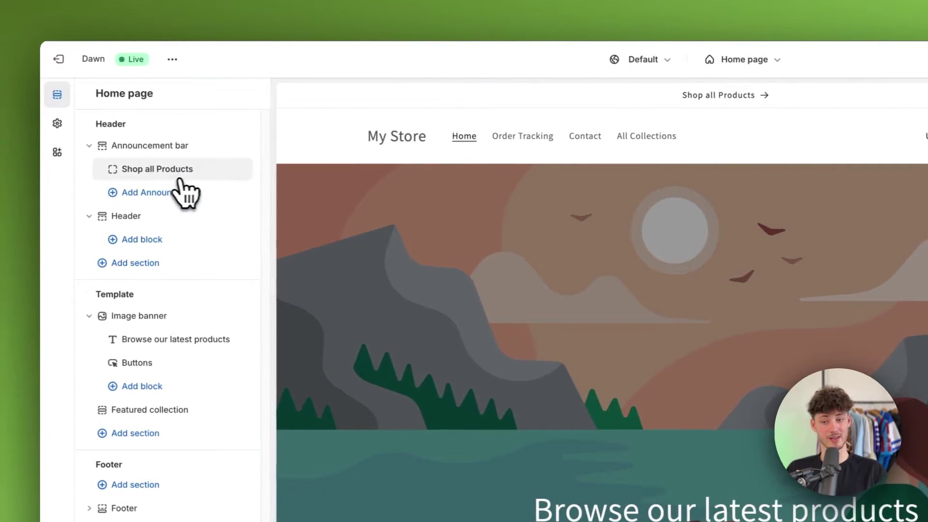
- Add a second announcement to the announcement bar and set its text to "Example 123"
click(155, 197)
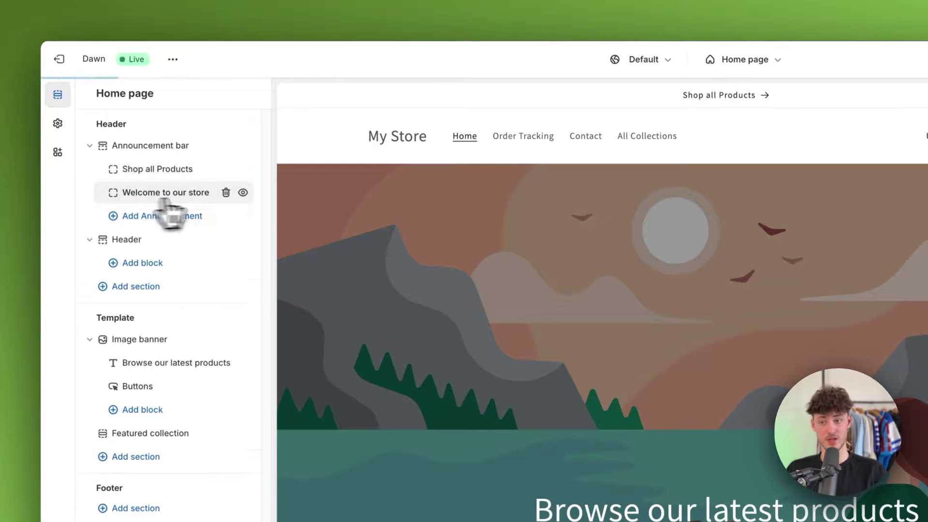
click(156, 194)
triple_click(778, 149)
text(Example 123)
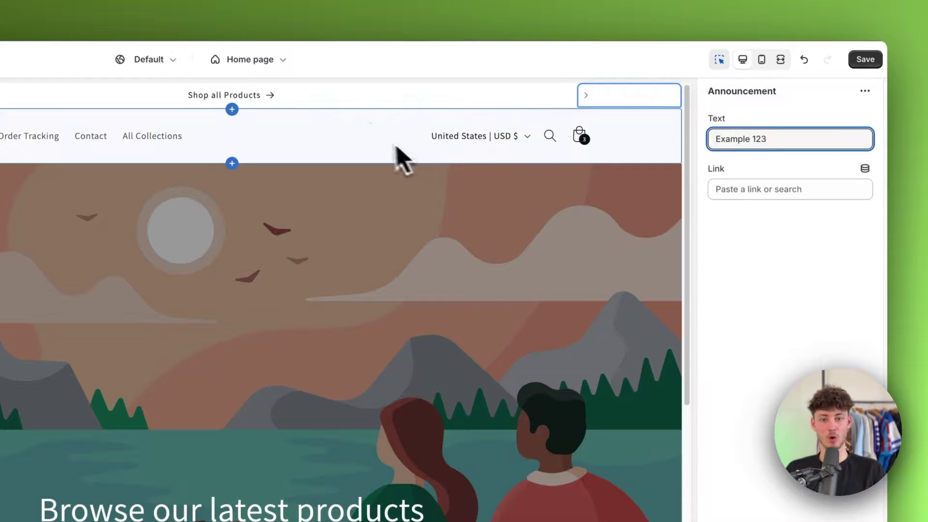
- Open the Announcement bar section's settings and enable auto-rotation of its announcements
click(590, 99)
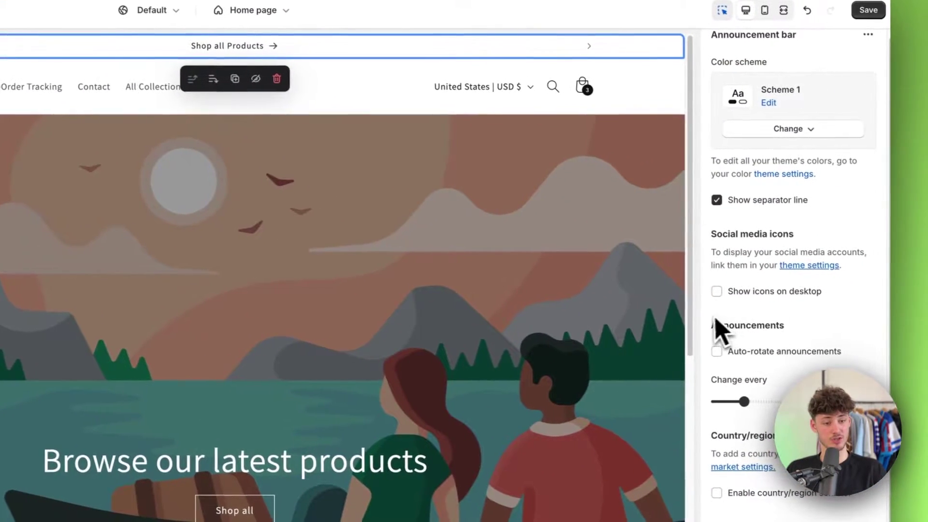
drag(705, 324, 797, 334)
click(798, 326)
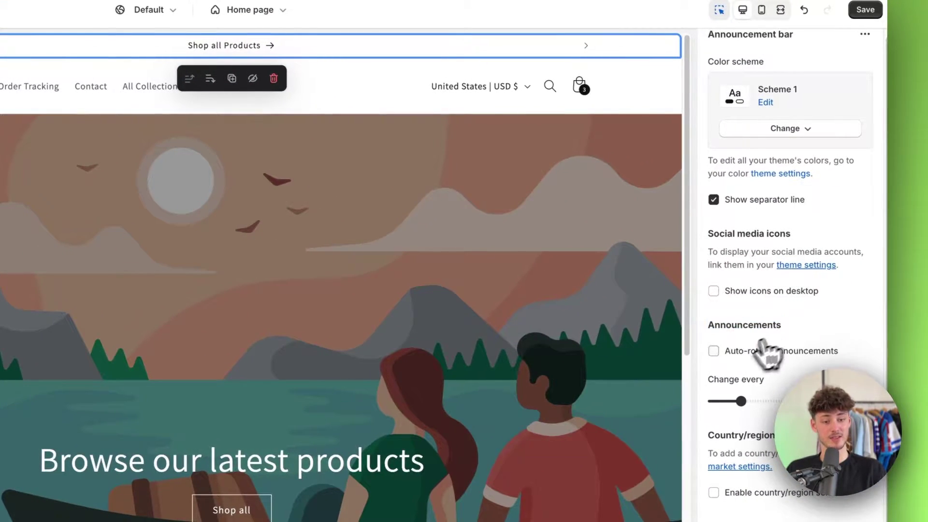
click(754, 401)
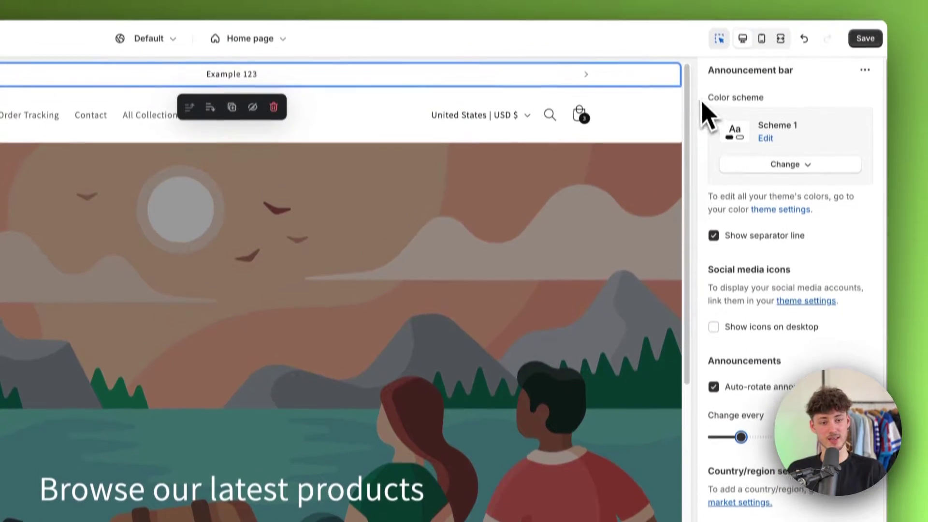
- Try Scheme 5 as the announcement bar's color scheme
drag(702, 53, 772, 58)
click(771, 124)
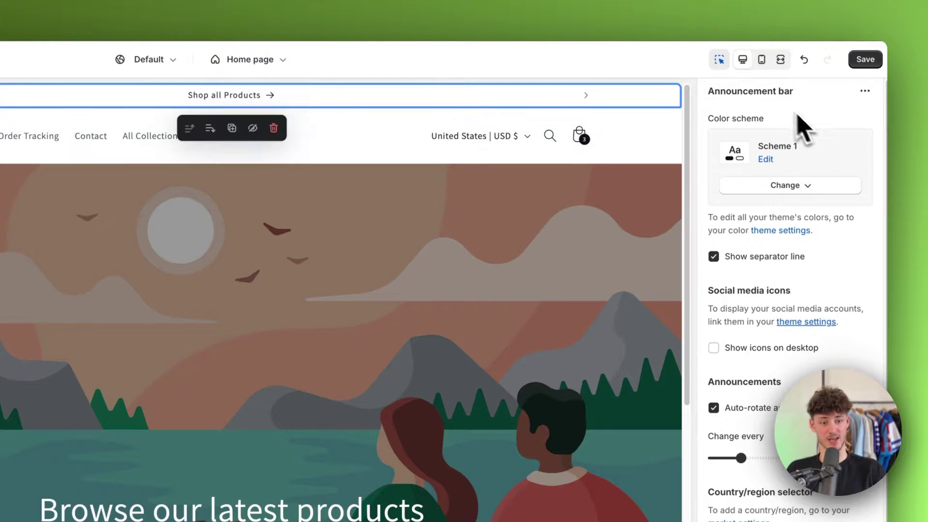
click(815, 191)
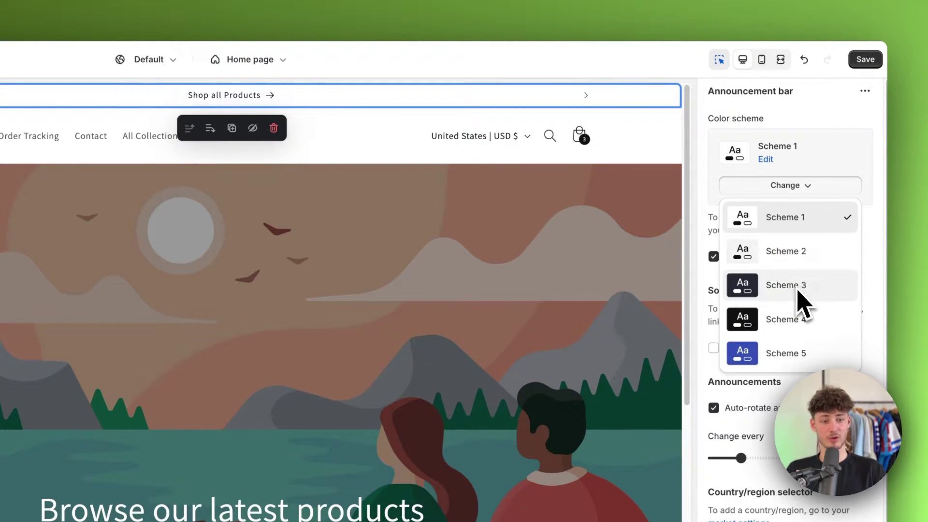
click(792, 353)
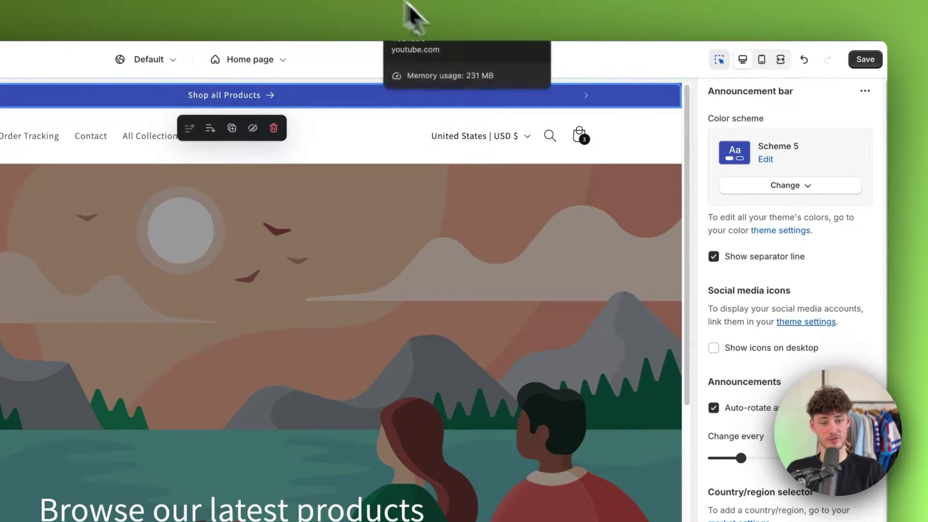
- Set the announcement bar's color scheme to Scheme 3
click(758, 190)
click(793, 287)
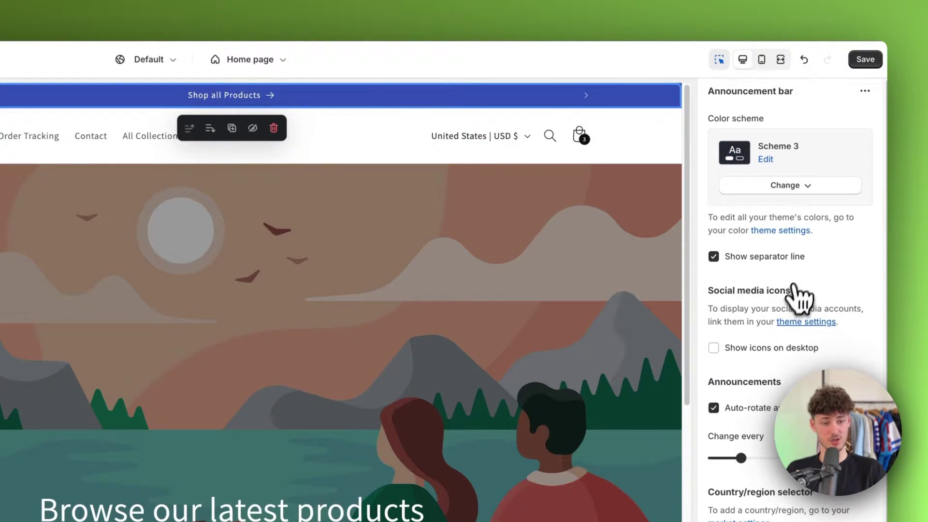
click(787, 188)
click(838, 188)
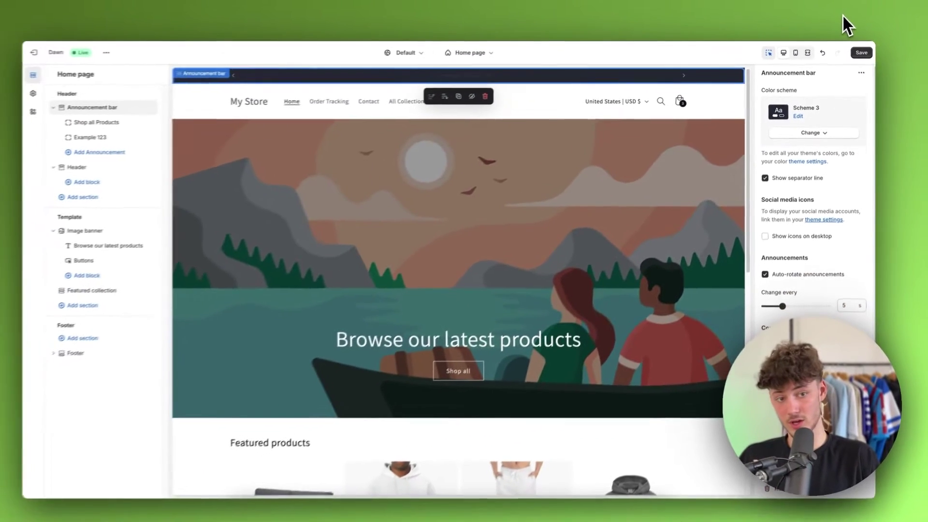
- Switch to the Coolors website and start its color palette generator
click(841, 15)
text(co)
key(Return)
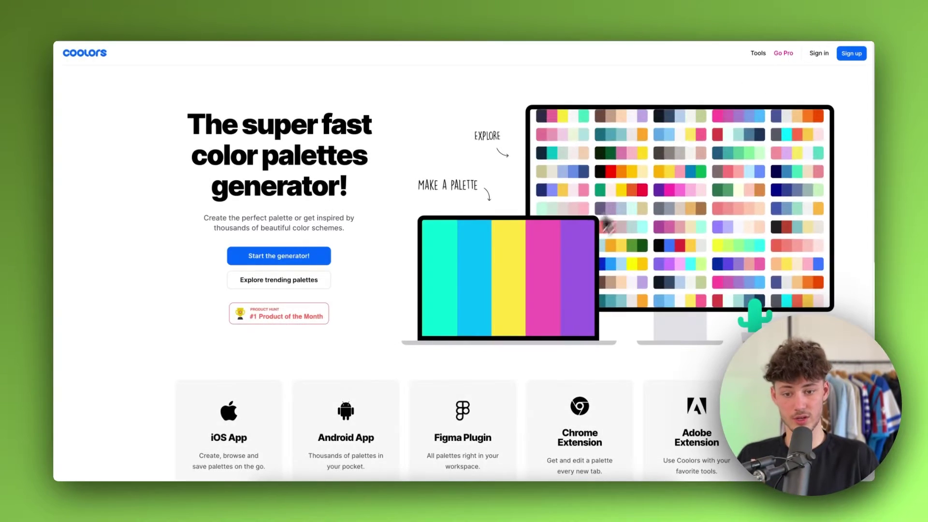
click(272, 264)
- Generate a series of random color palettes in Coolors and compare their color combinations for the store
key(space)
key(space)
key(space)
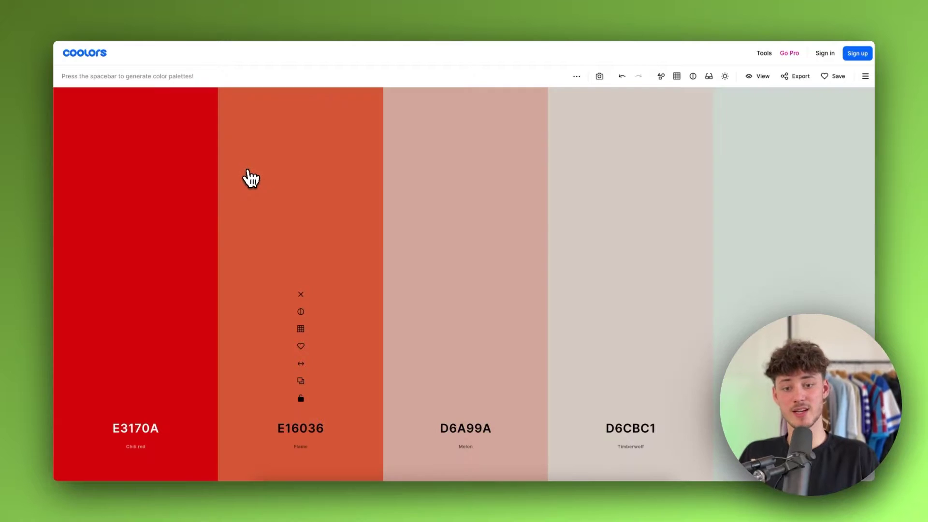
key(space)
key(space)
key(space)
key(space)
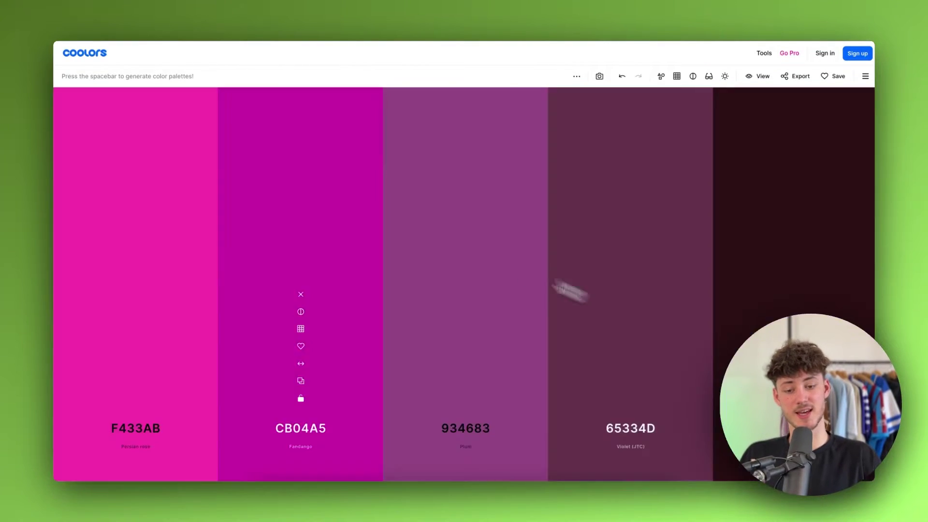
key(space)
key(space)
key(space)
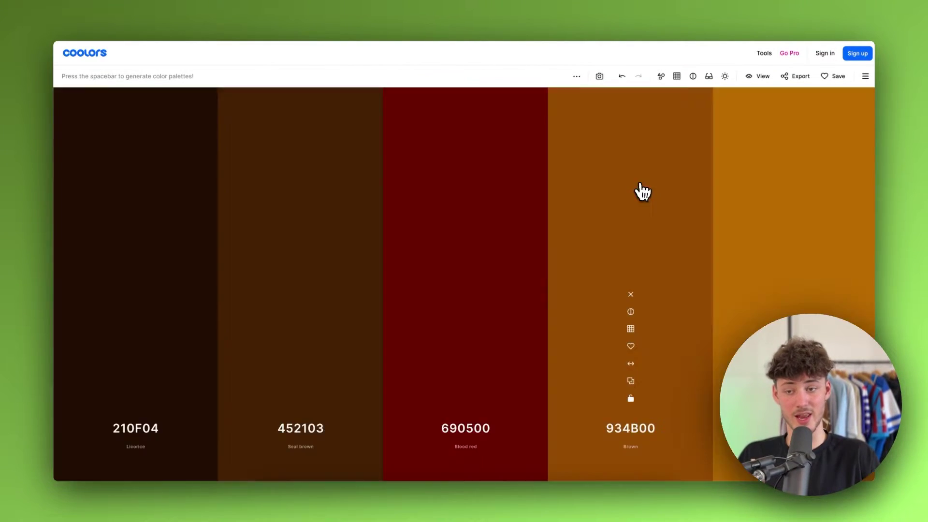
key(space)
key(space)
key(space)
key(space)
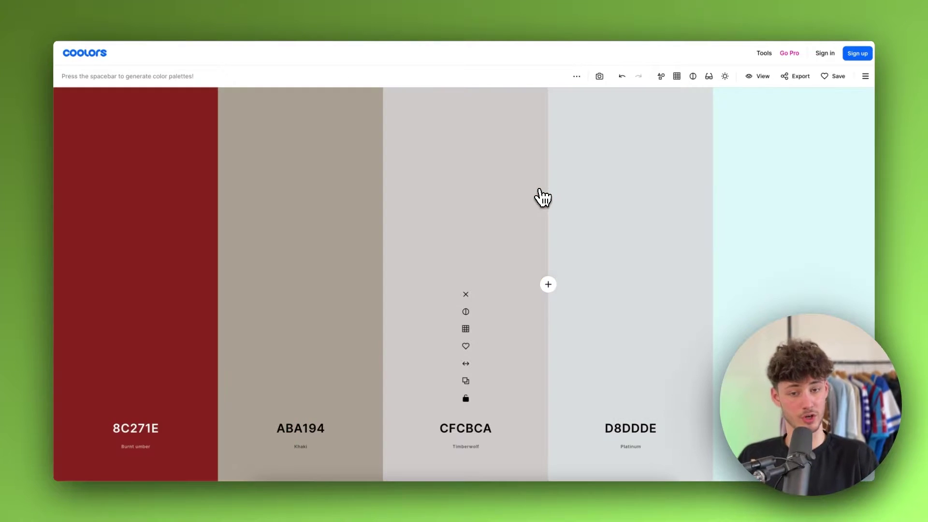
key(space)
key(space)
key(space)
key(space)
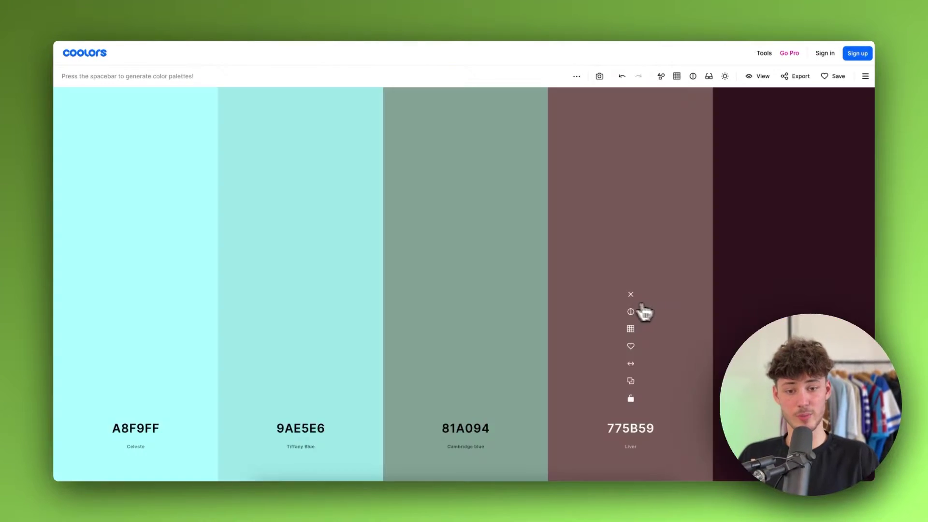
key(space)
key(space)
key(space)
key(space)
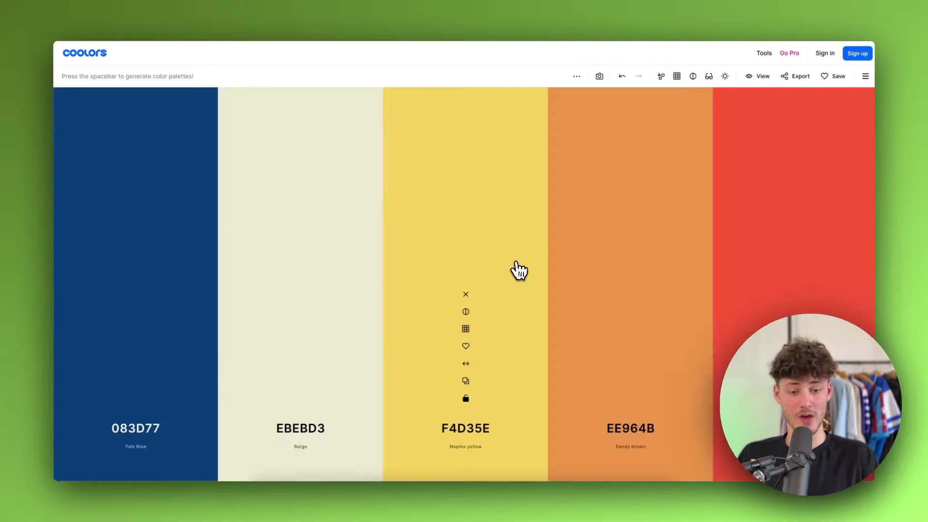
key(space)
key(space)
key(space)
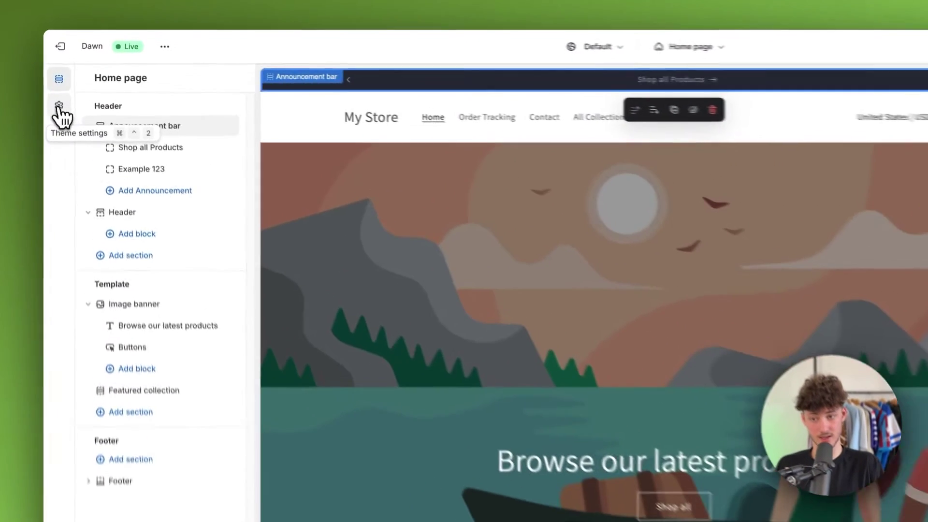
- Switch back to the Shopify theme editor, open the theme settings and examine the available color schemes
click(64, 91)
click(104, 144)
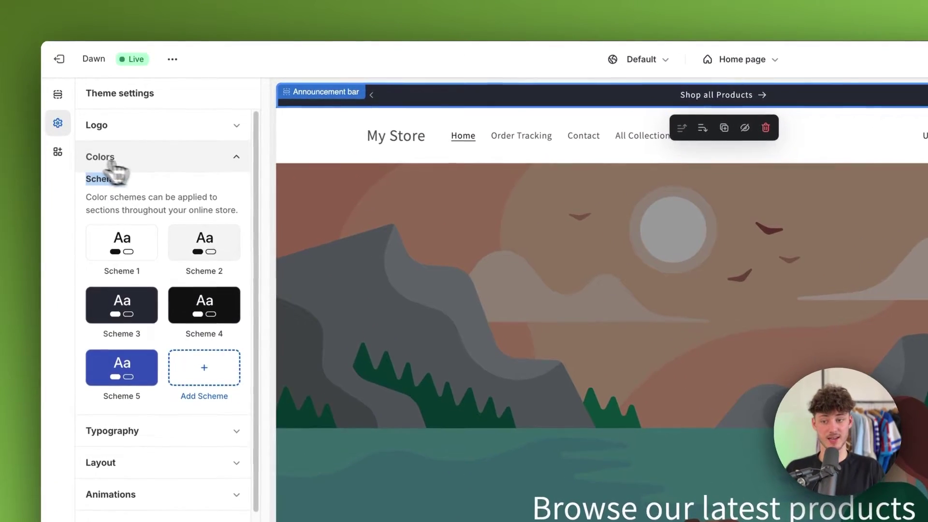
click(91, 114)
click(164, 158)
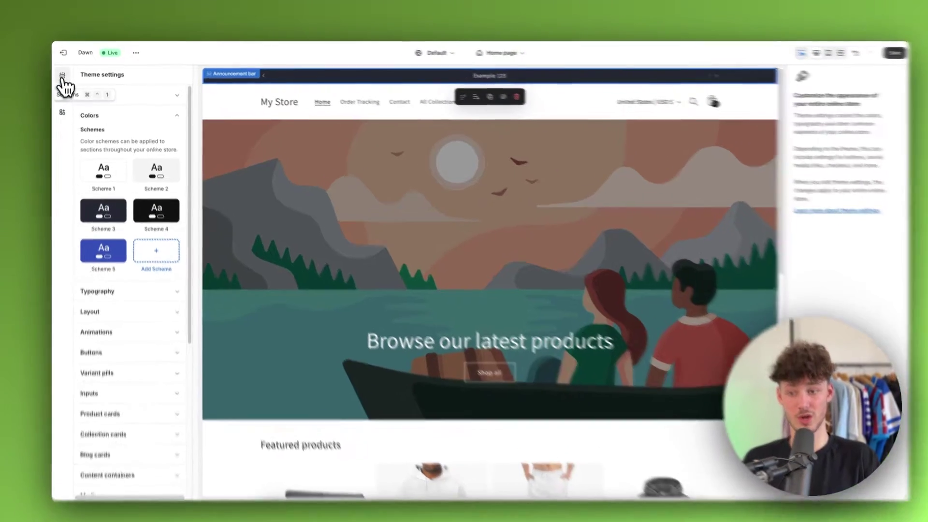
click(64, 73)
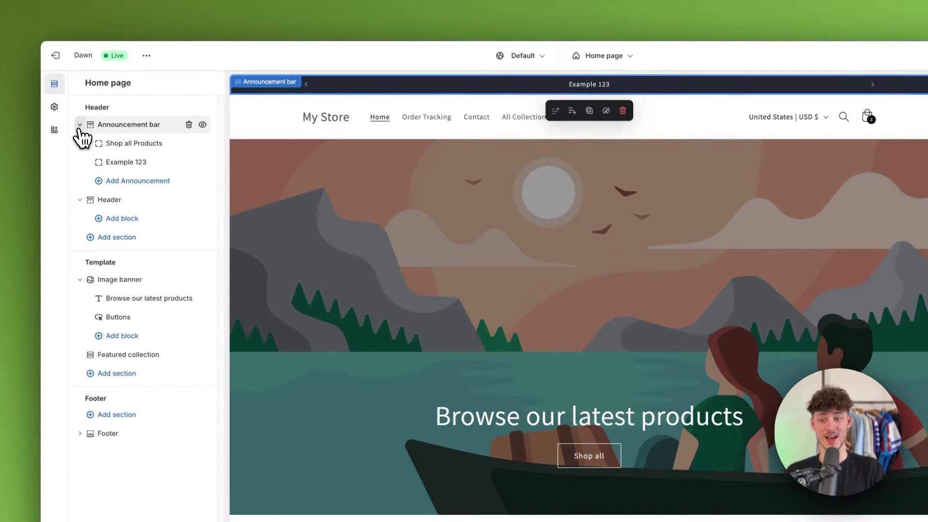
click(80, 125)
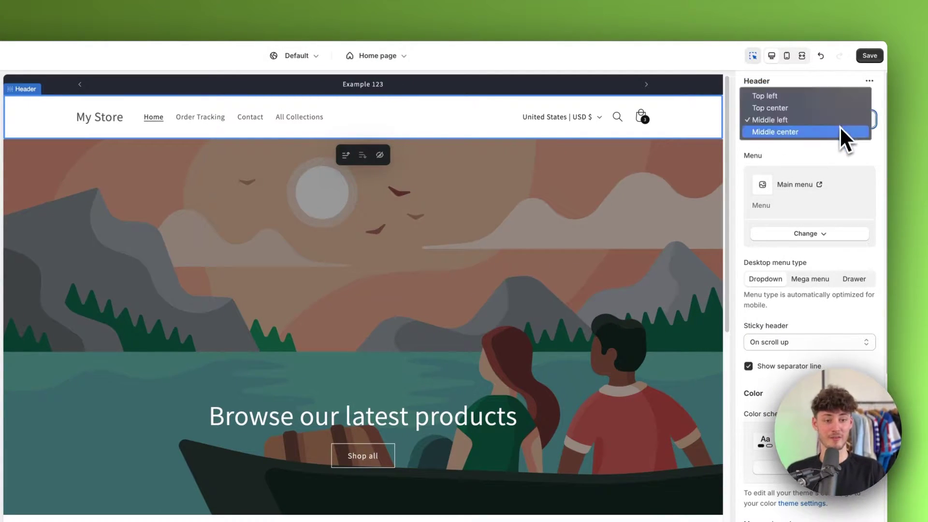
click(772, 96)
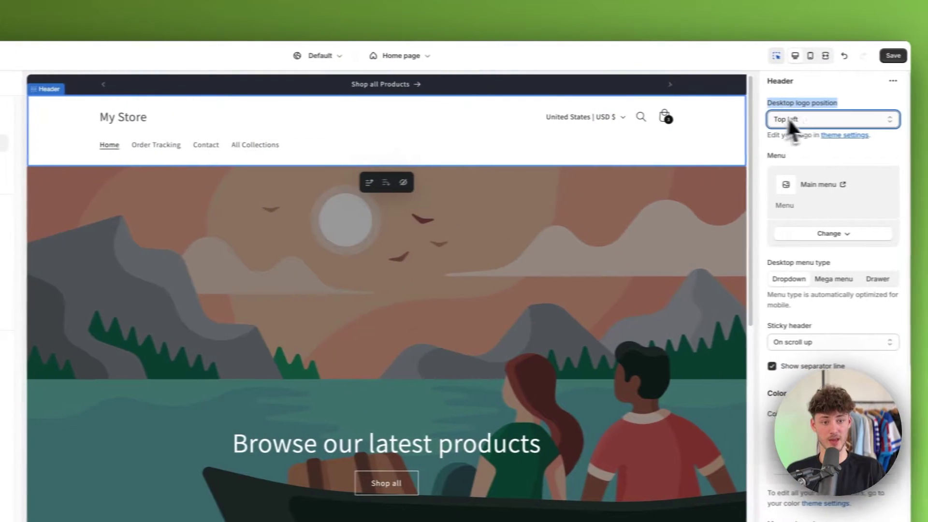
click(878, 119)
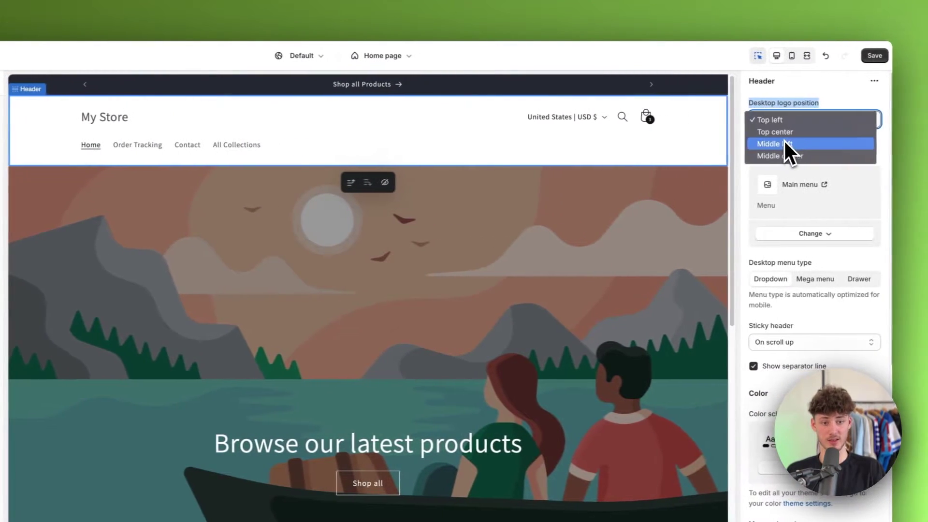
click(786, 132)
click(790, 123)
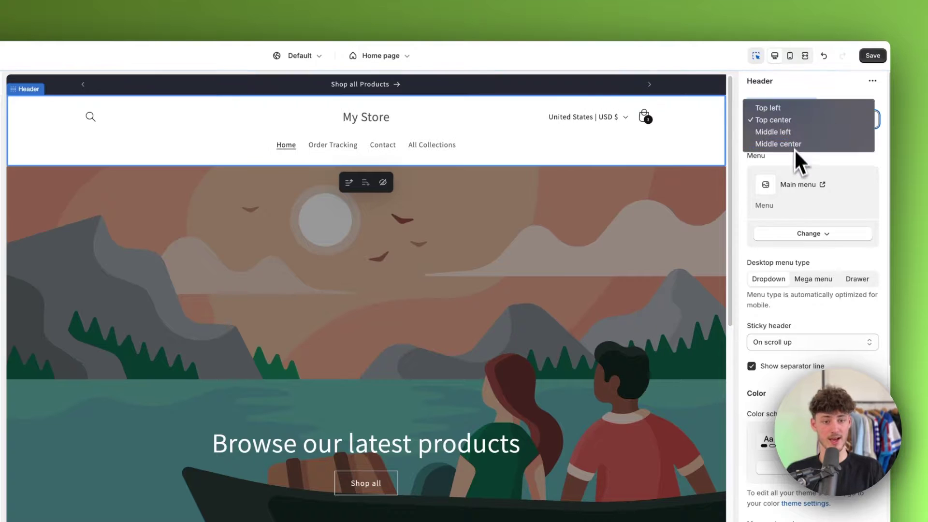
click(791, 132)
click(780, 124)
click(782, 135)
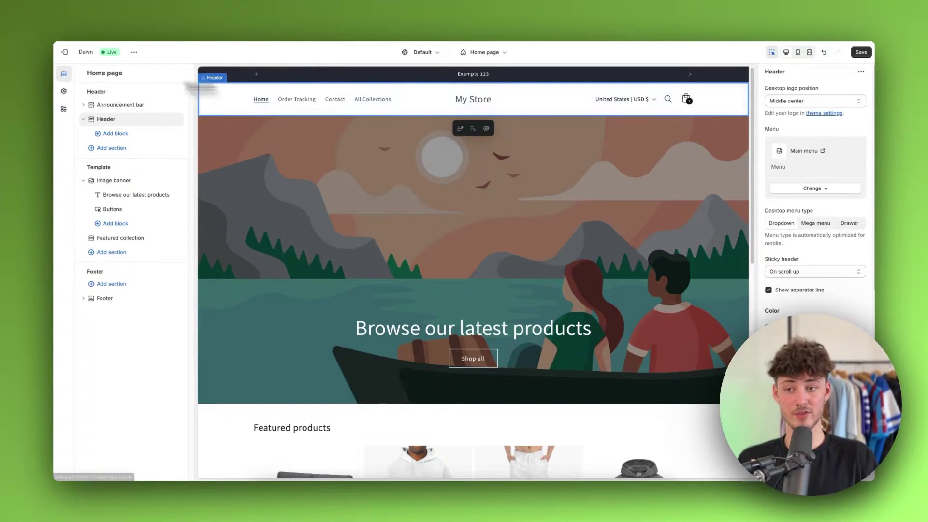
- Set the store logo in the theme settings to the krause_logo_e5d780ab PNG from the store library
click(63, 92)
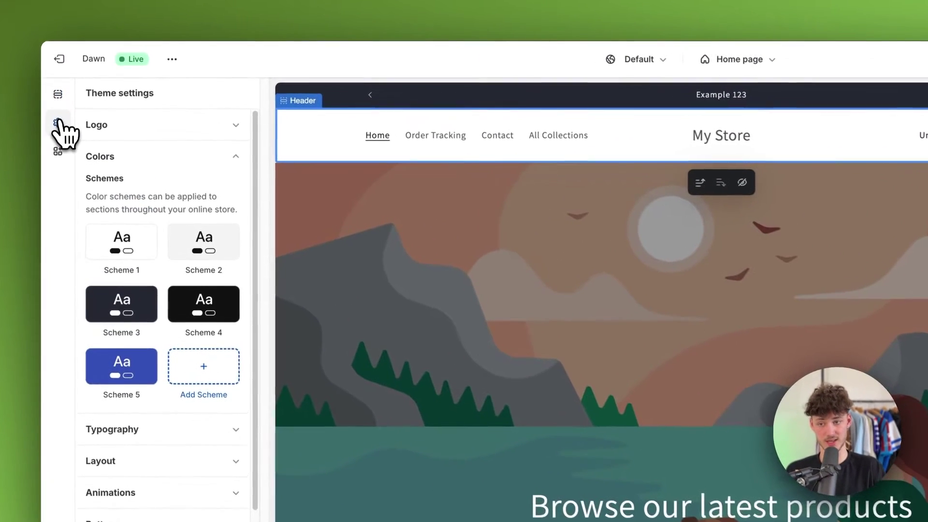
click(106, 116)
click(137, 127)
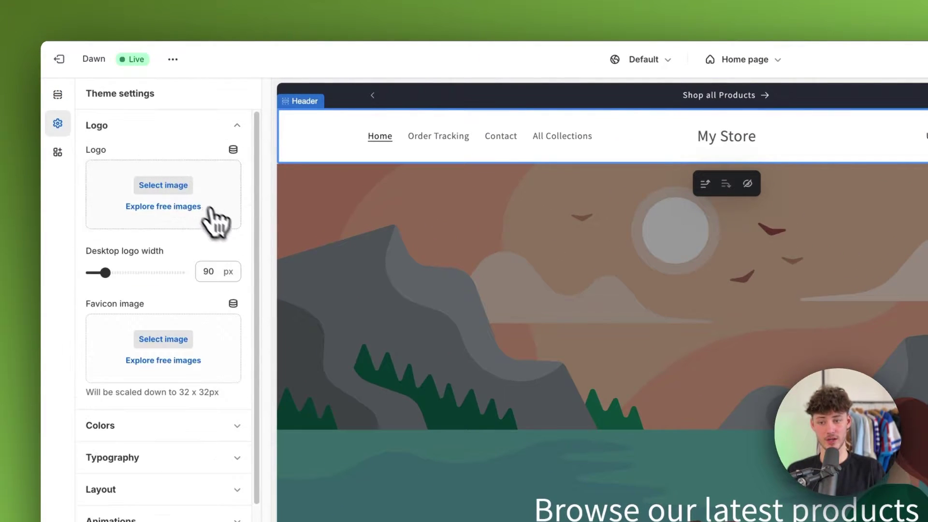
click(160, 193)
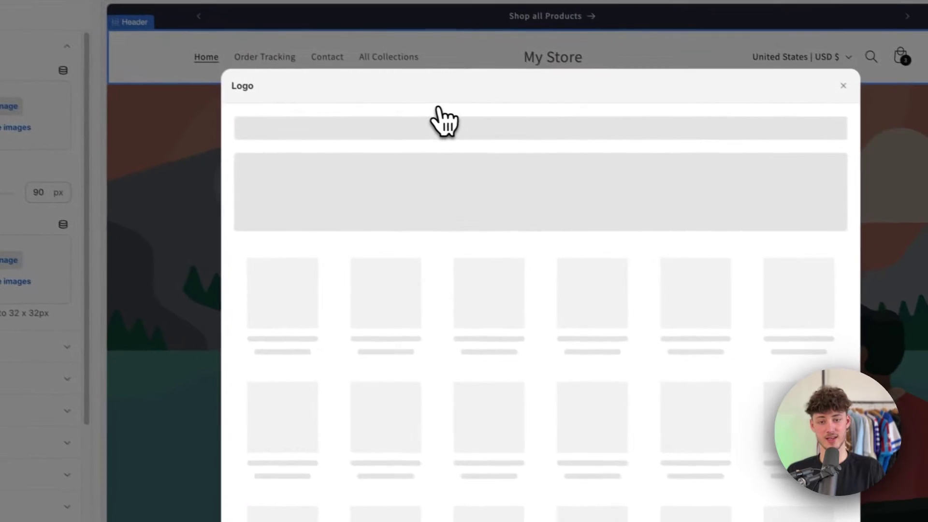
scroll(531, 232, down, 6)
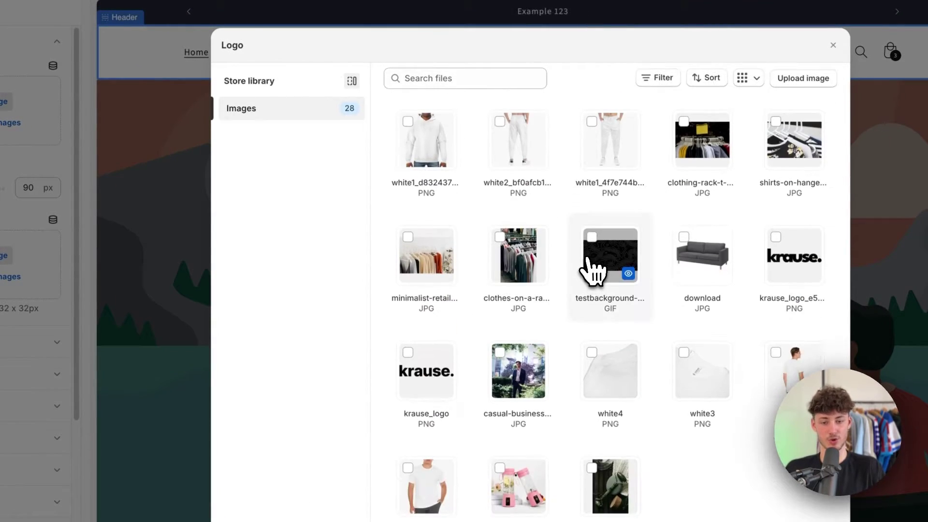
click(413, 370)
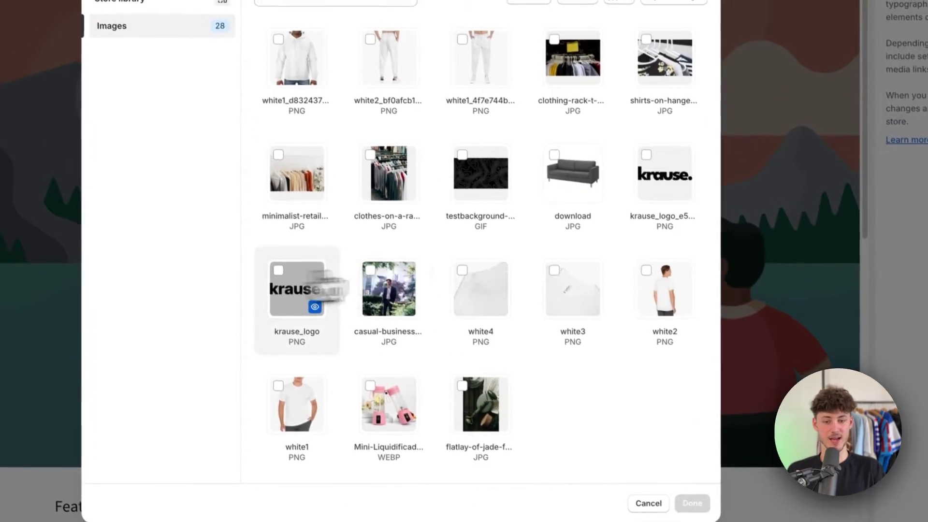
click(650, 143)
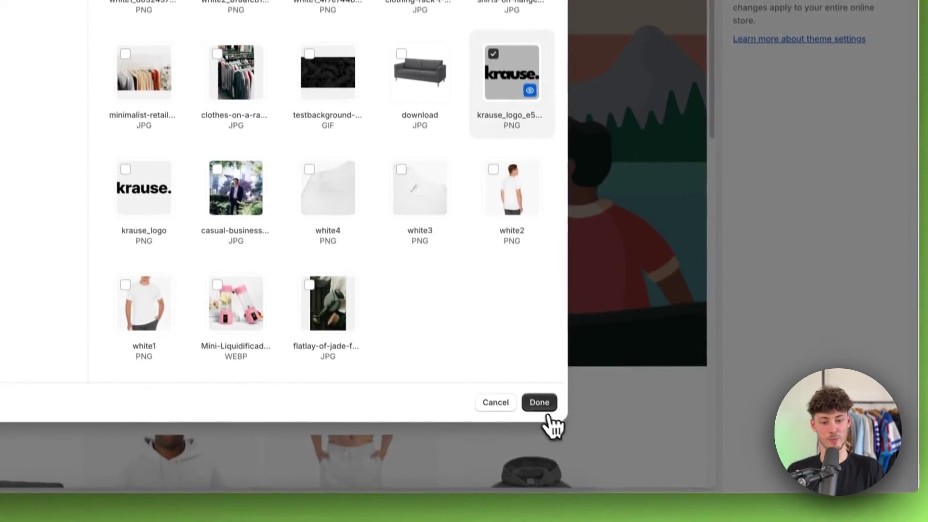
click(540, 405)
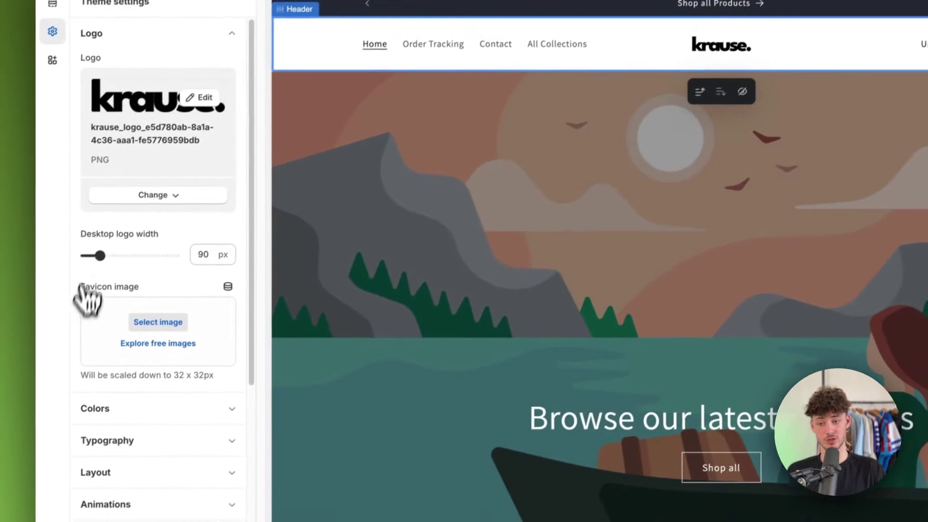
- Set the desktop logo width to 130 px and return to the Header section's settings
drag(37, 256, 95, 269)
click(174, 244)
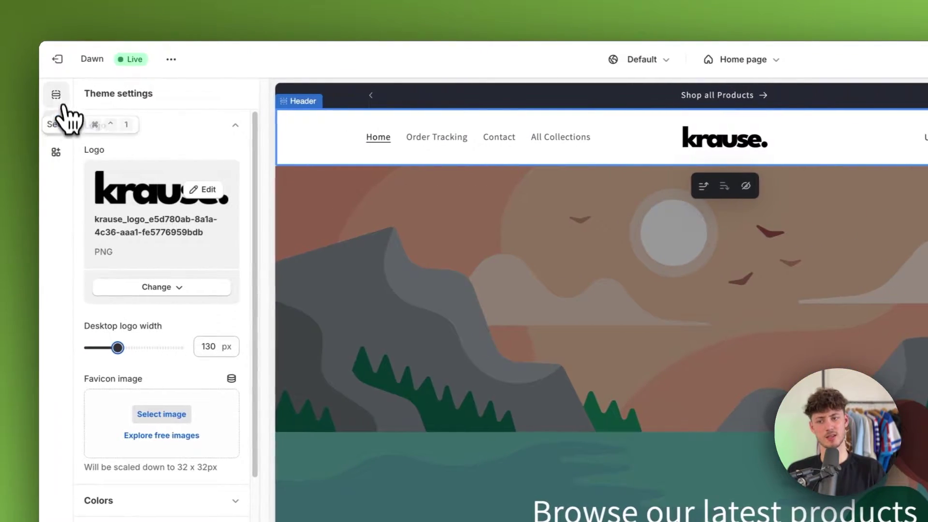
click(57, 94)
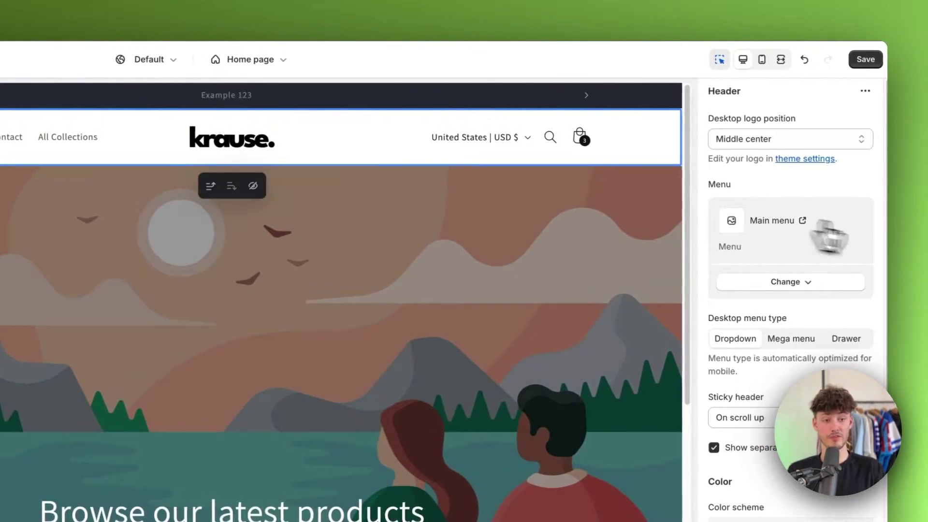
scroll(828, 261, down, 2)
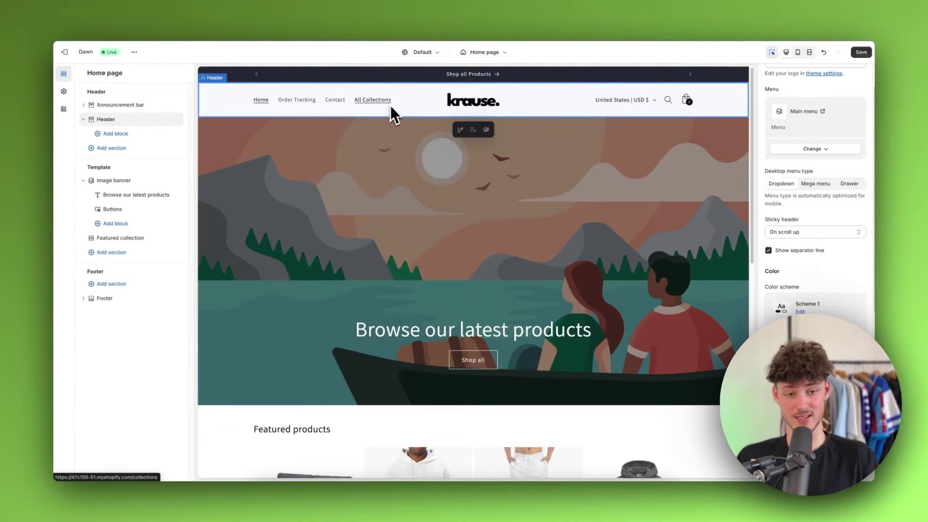
scroll(770, 219, up, 2)
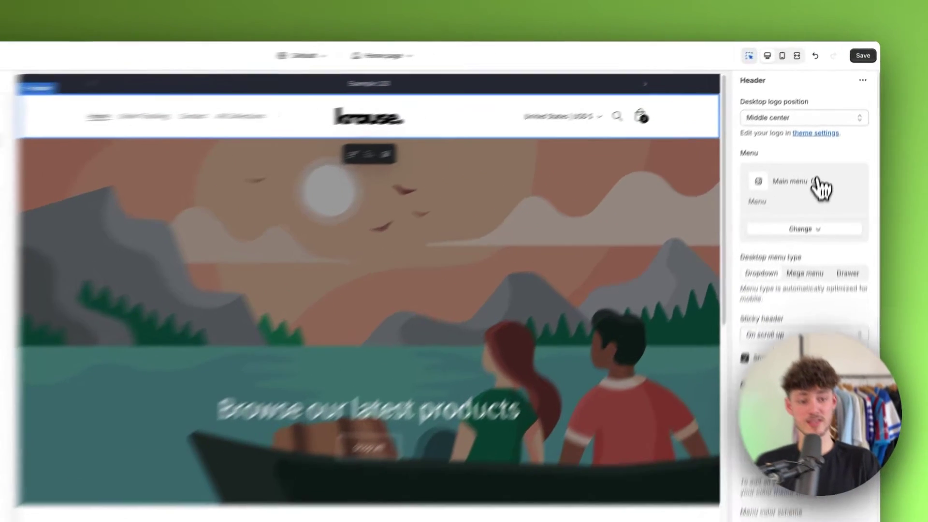
- Switch to the Shopify admin and open the Main menu for editing from the Online Store's Navigation page
click(826, 160)
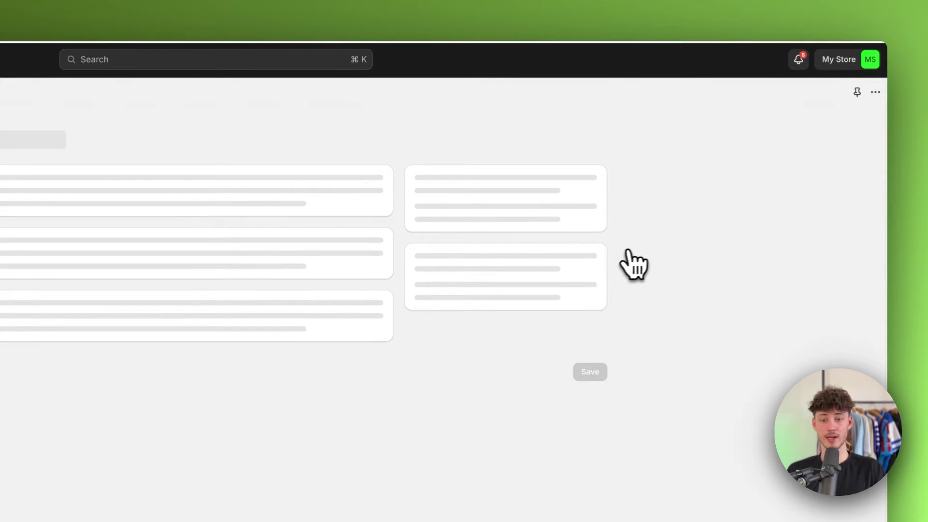
drag(13, 131, 82, 131)
click(134, 141)
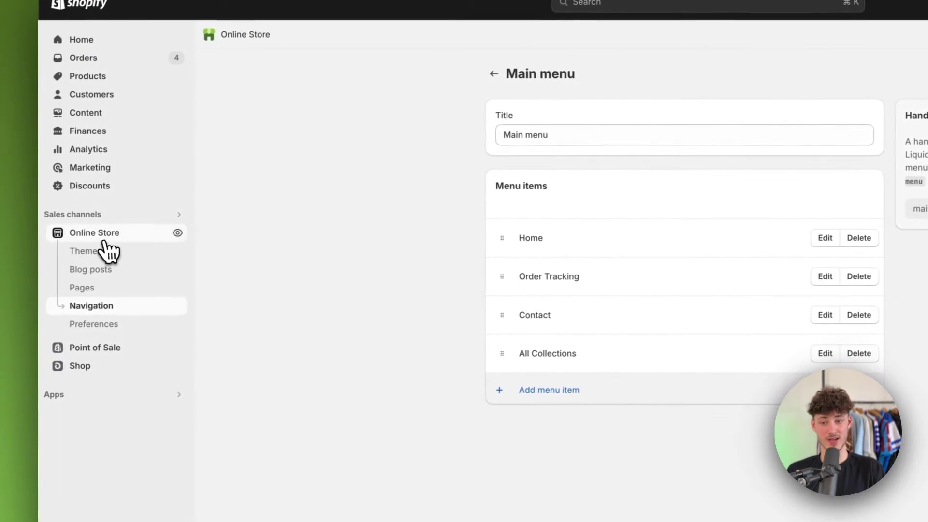
click(102, 234)
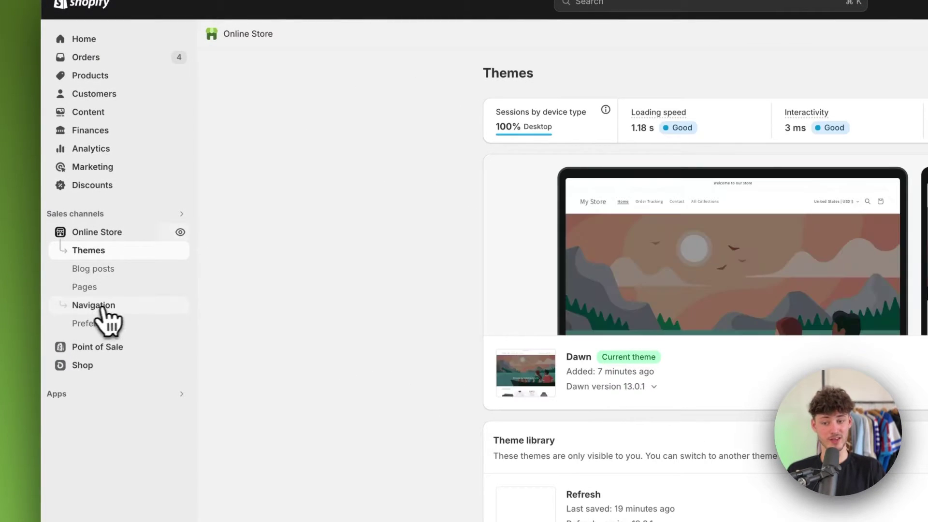
click(102, 309)
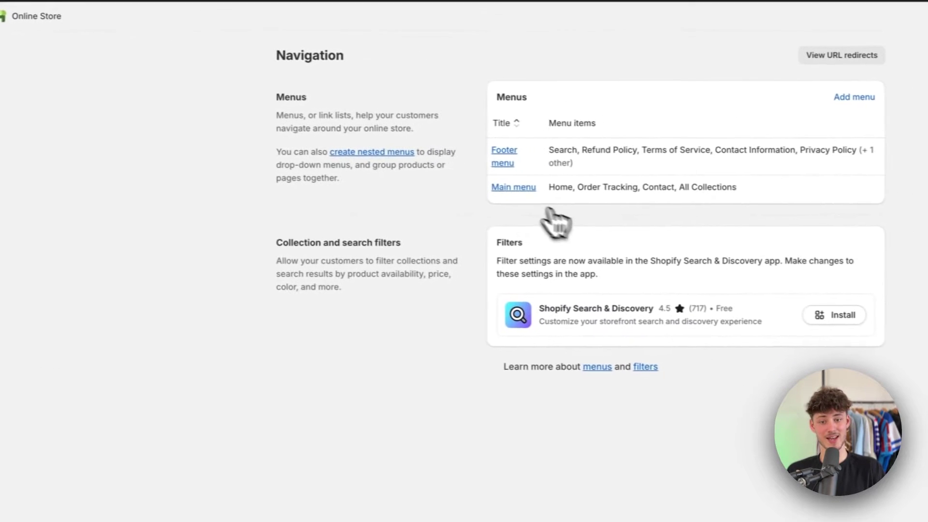
click(722, 195)
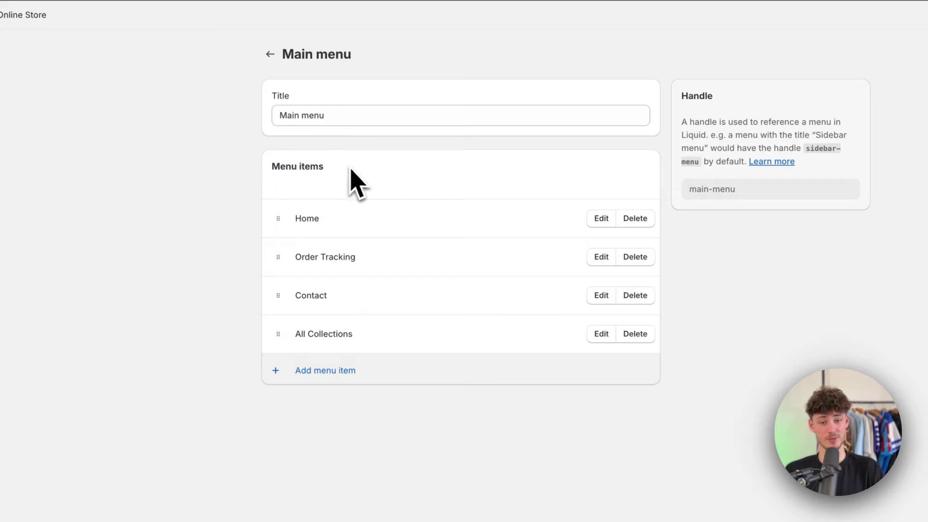
- Delete the All Collections item from the Main menu and add an All Products item linked to all products
click(635, 334)
click(652, 364)
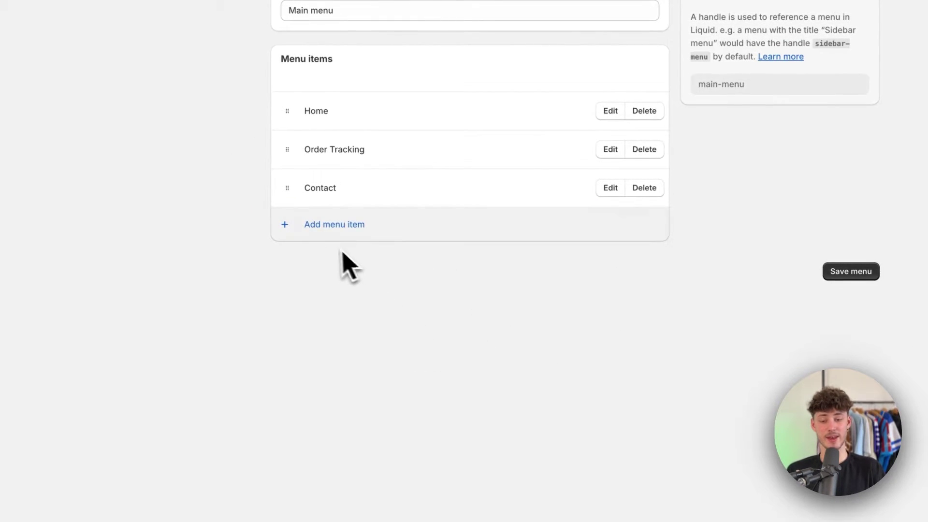
click(362, 225)
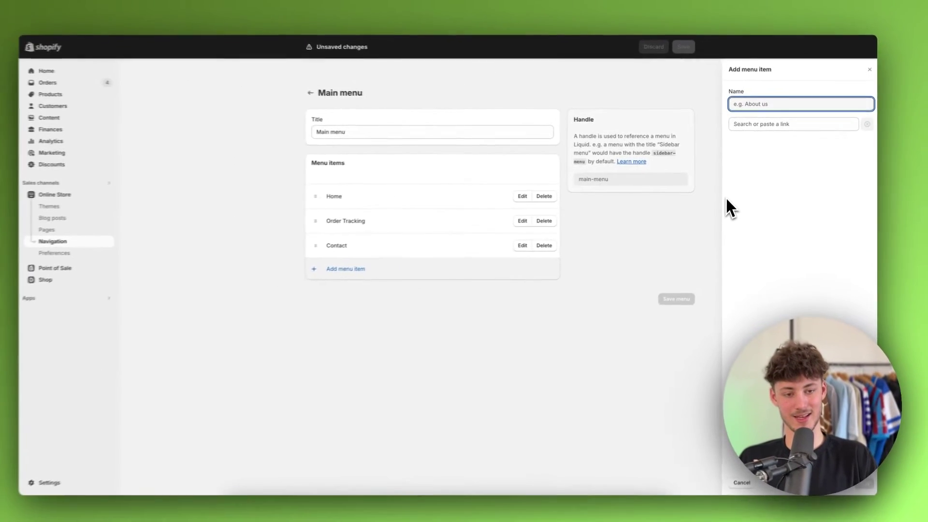
text(All Product)
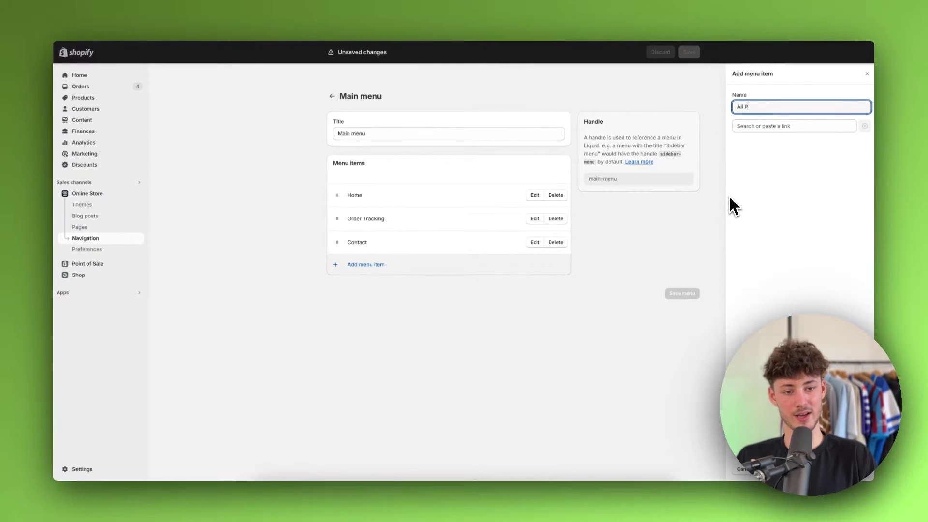
text(s)
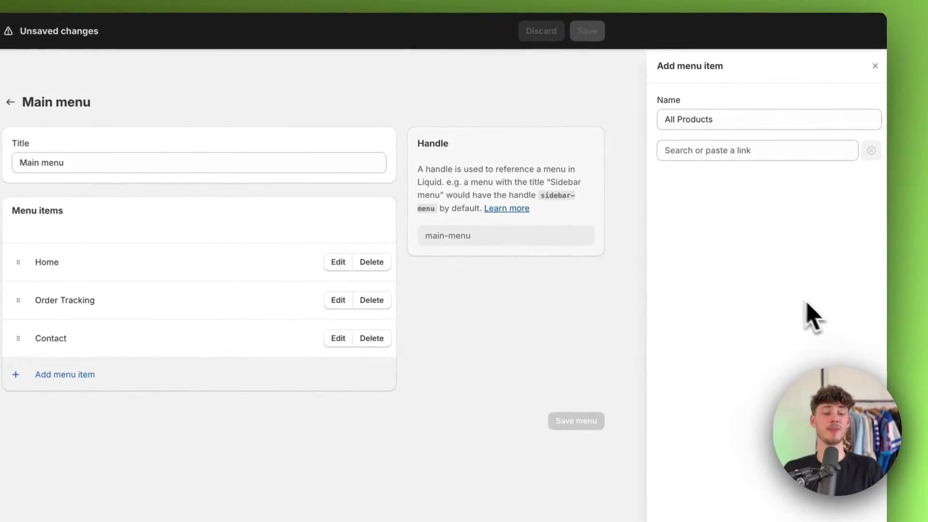
click(767, 125)
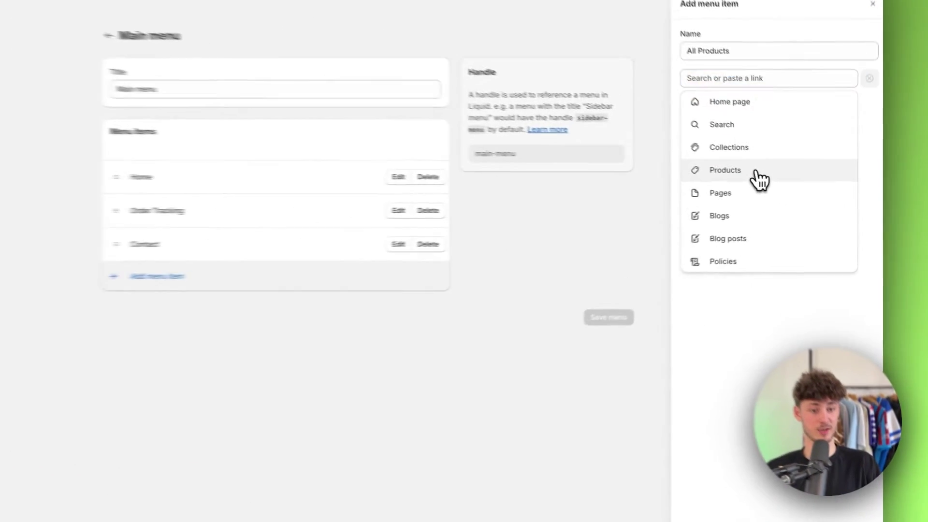
click(790, 193)
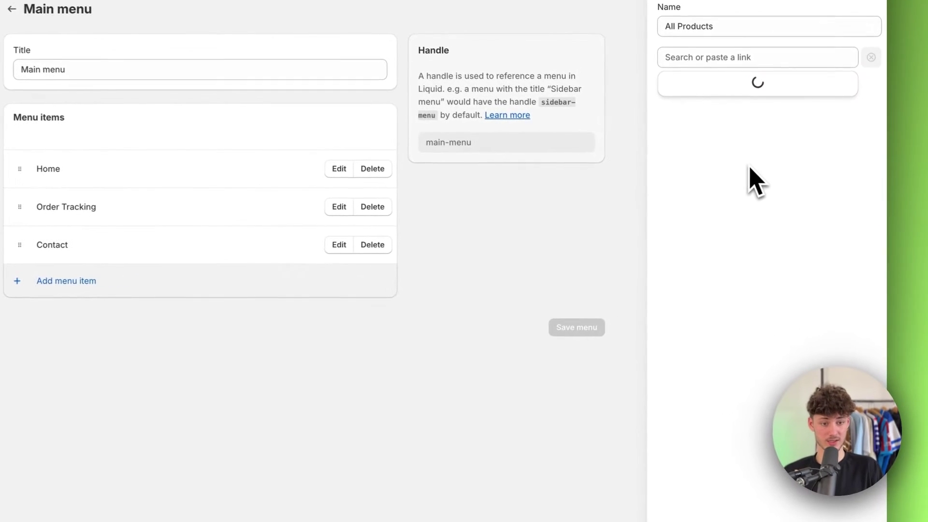
click(720, 121)
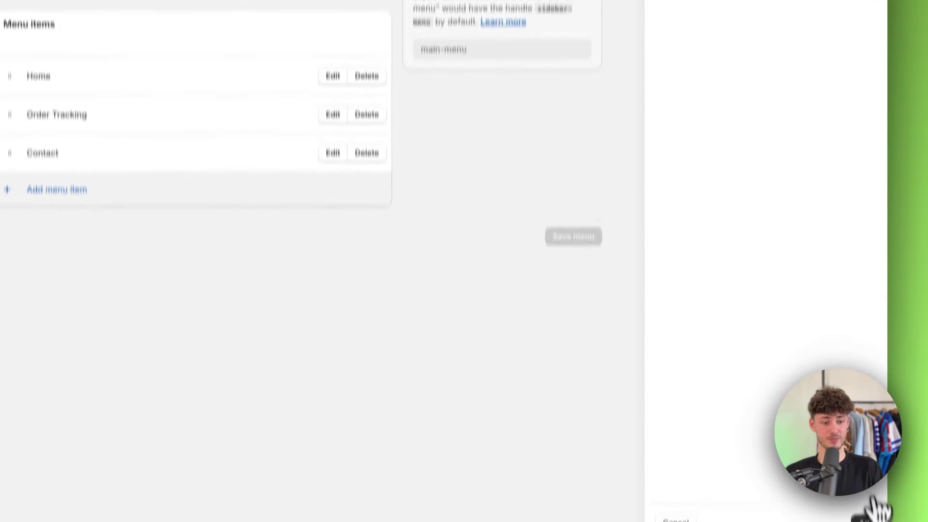
click(853, 468)
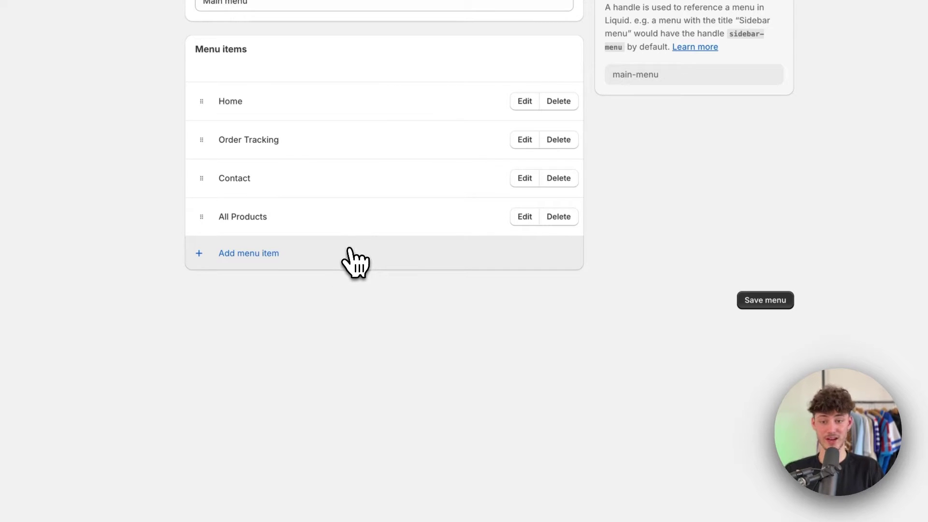
- Add a Clothing item to the Main menu, linked to the Clothing collection
click(288, 247)
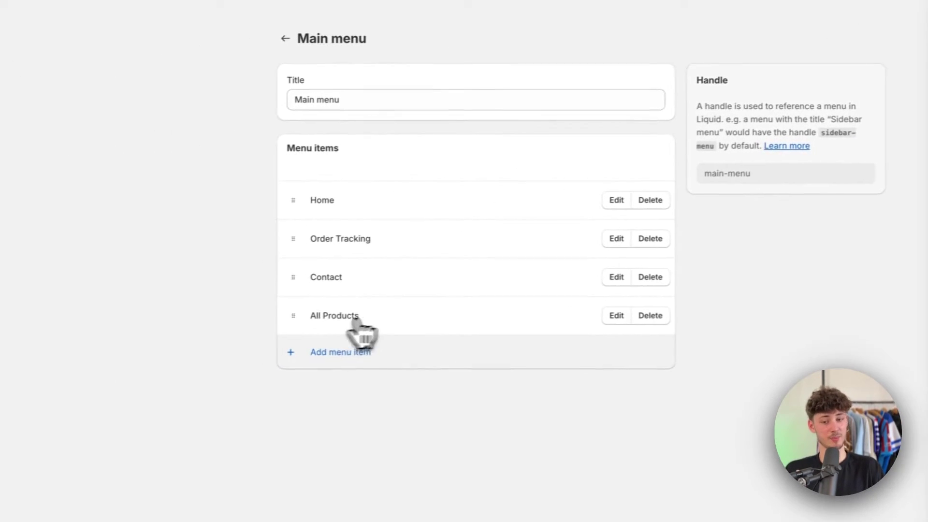
click(357, 333)
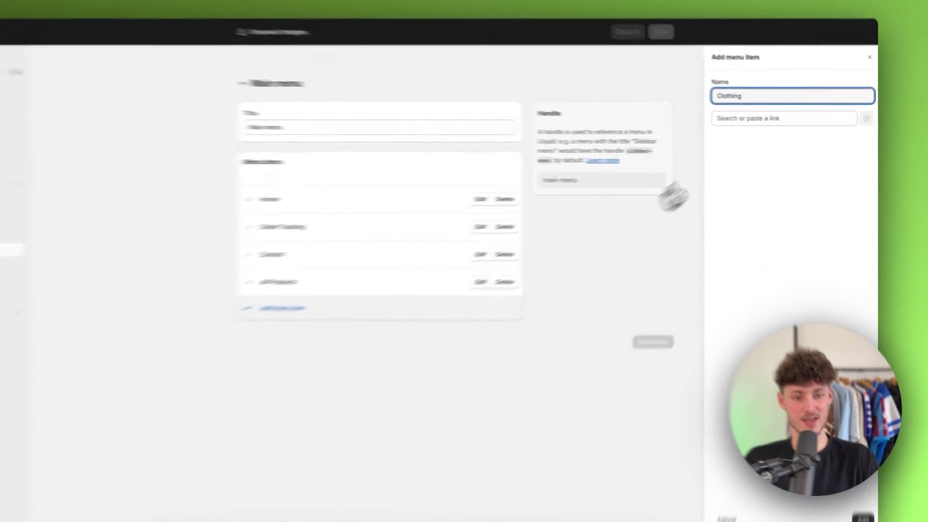
click(773, 125)
click(778, 174)
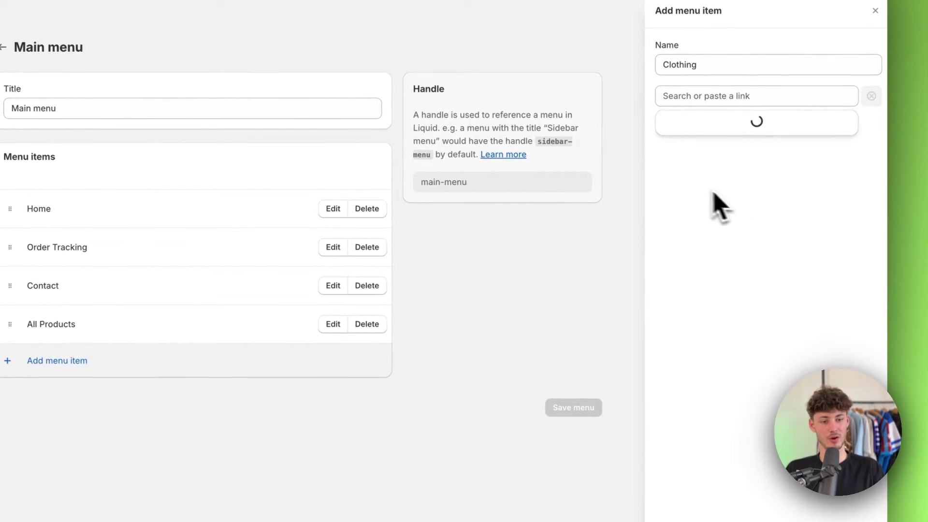
click(741, 215)
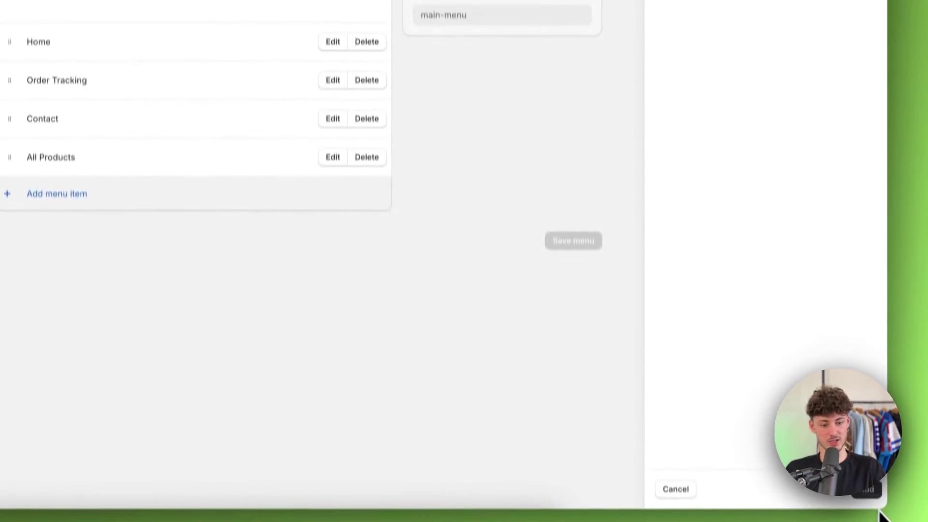
click(875, 493)
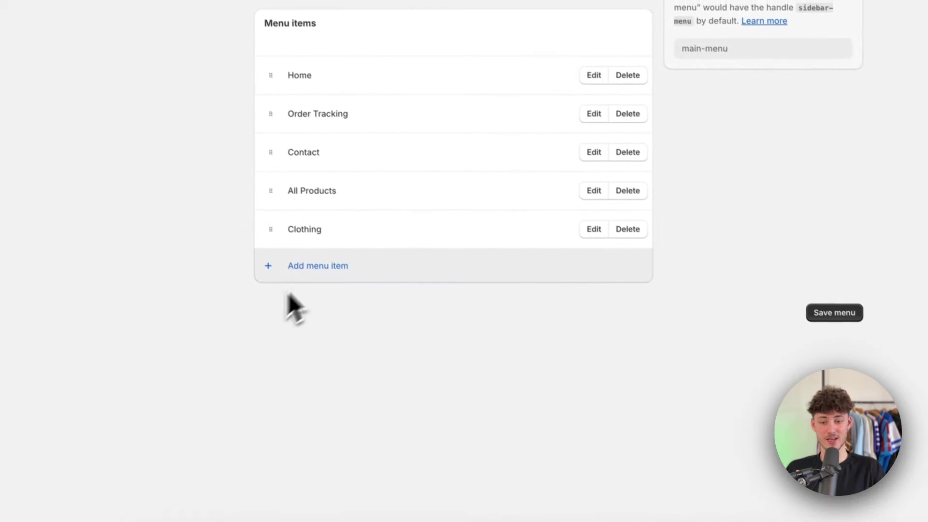
- Nest the Clothing item under All Products in the Main menu and save the menu
drag(93, 169, 91, 151)
drag(274, 220, 271, 244)
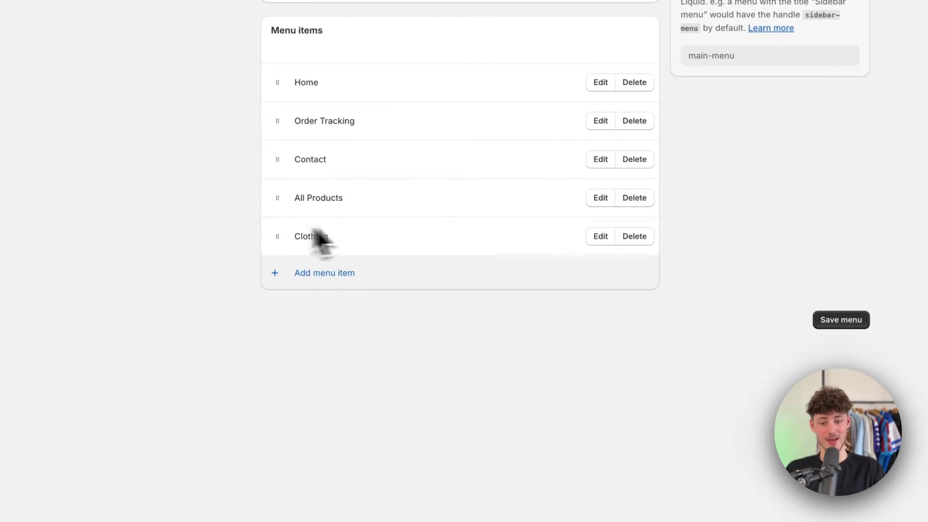
mouse_move(293, 198)
mouse_down()
mouse_move(360, 199)
mouse_move(280, 202)
mouse_up()
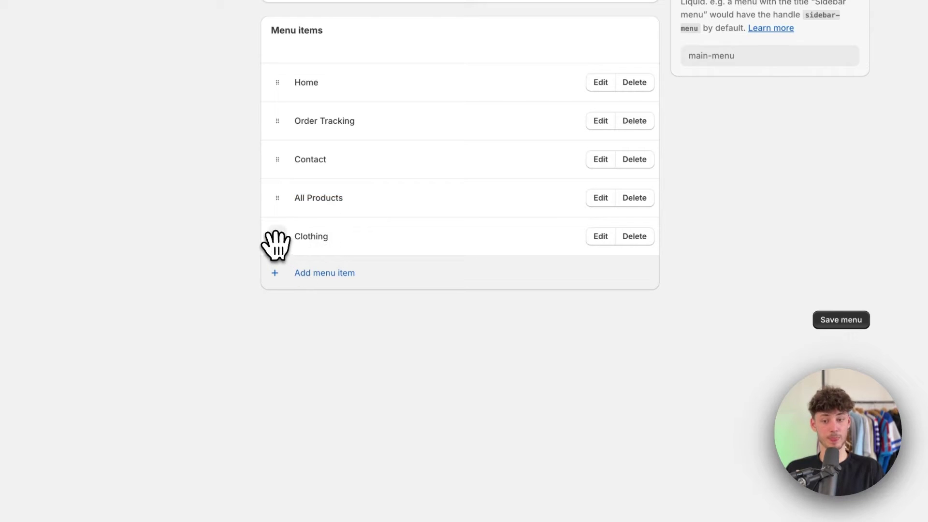
drag(276, 244, 268, 223)
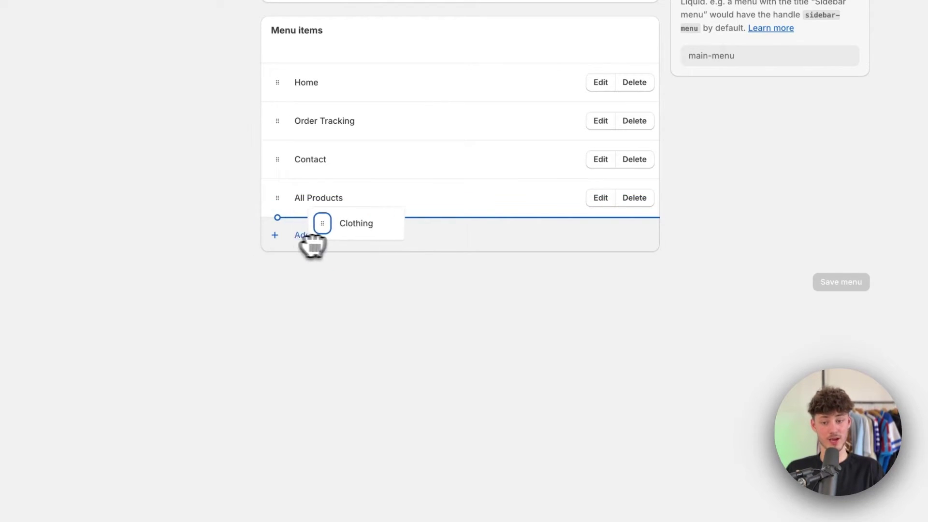
drag(337, 245, 340, 245)
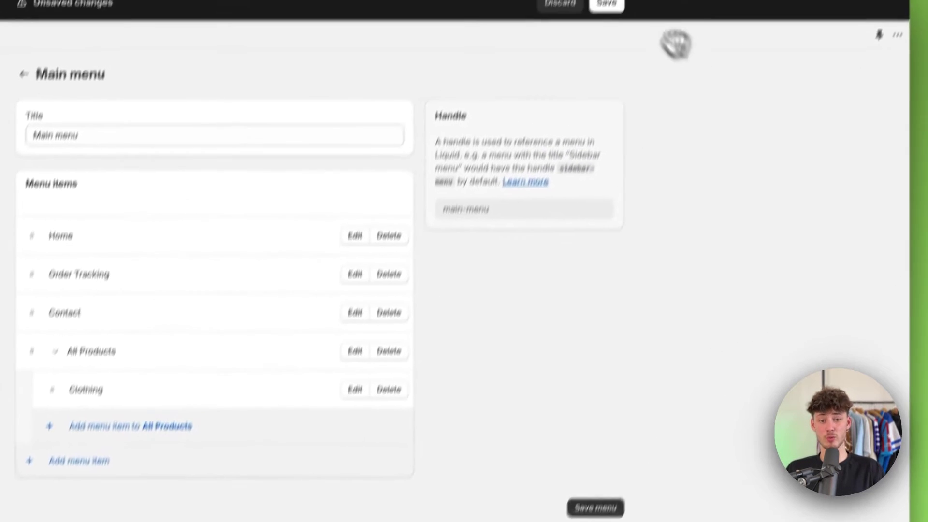
click(597, 64)
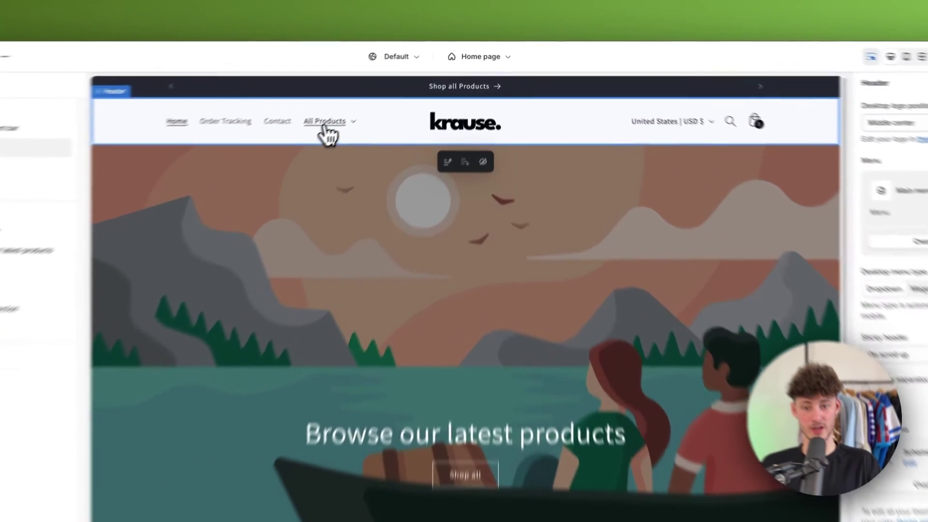
- In the theme editor preview, follow the Clothing link under All Products in the header and return to the home page
click(373, 101)
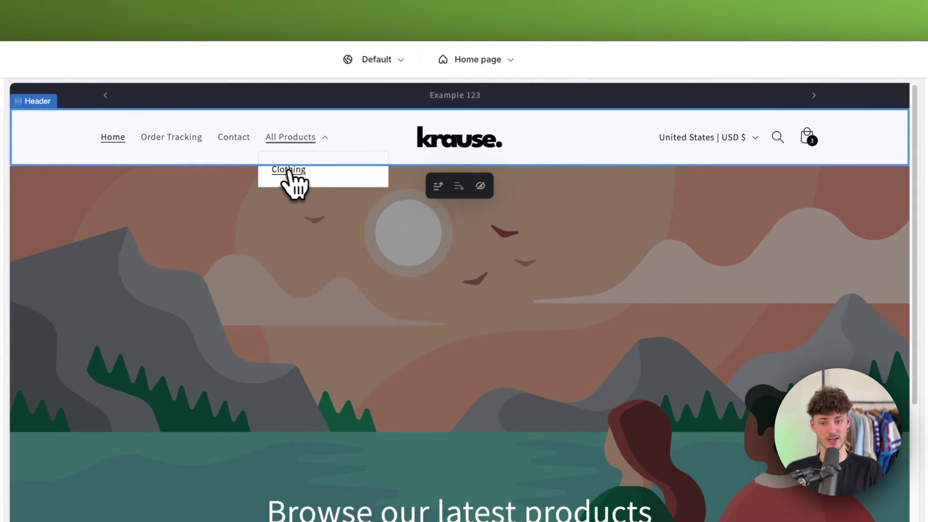
click(289, 170)
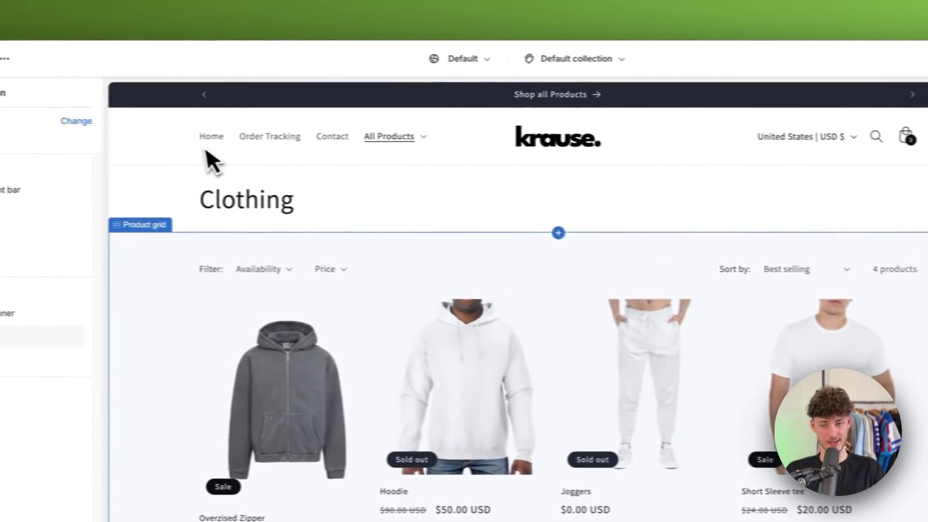
click(210, 137)
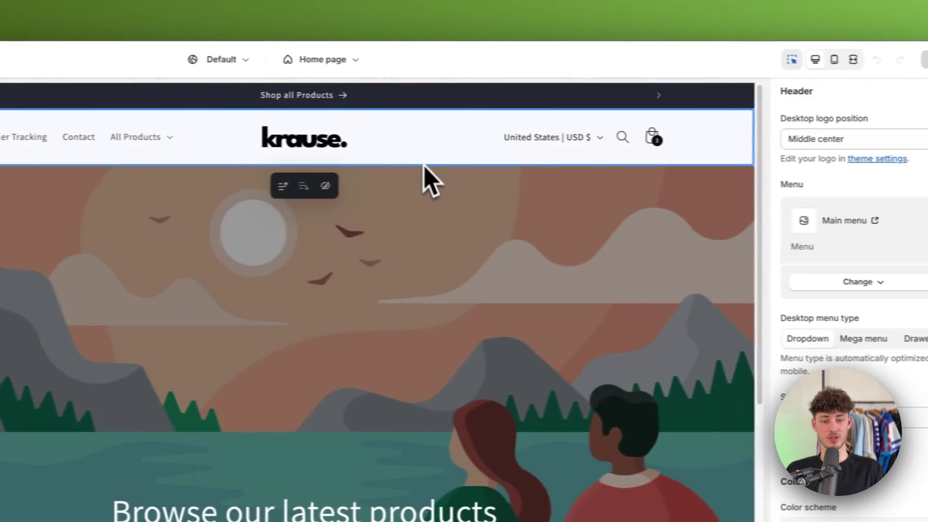
- Try the Drawer desktop menu type for the Header, preview its menu, and set the type back to Dropdown
scroll(918, 290, down, 5)
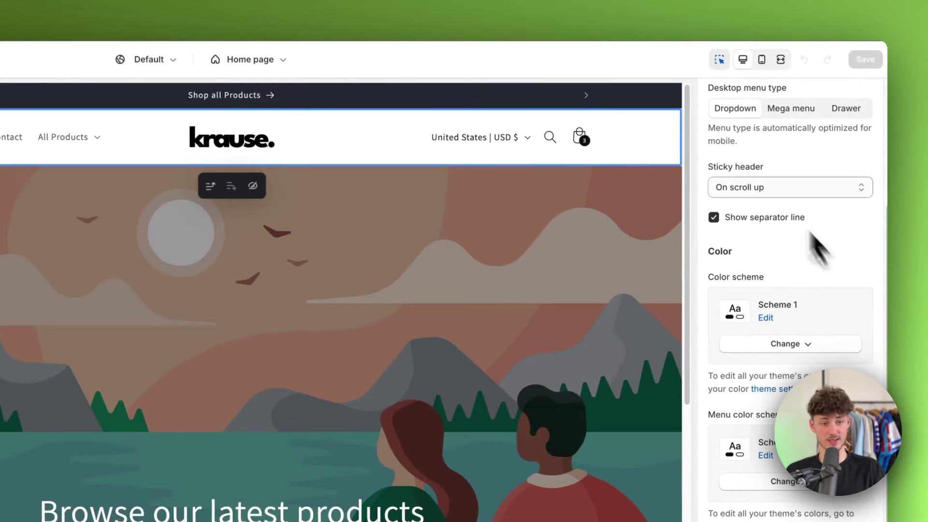
scroll(820, 248, up, 3)
triple_click(750, 189)
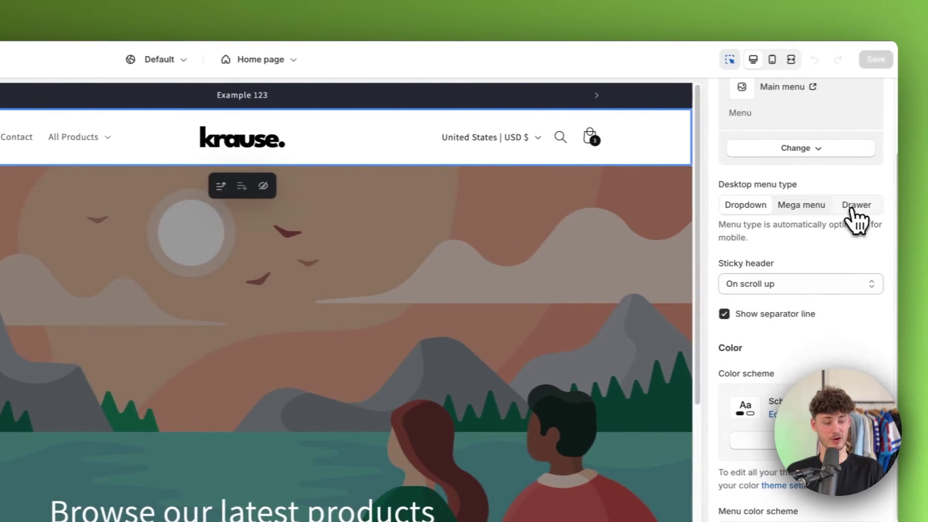
click(856, 205)
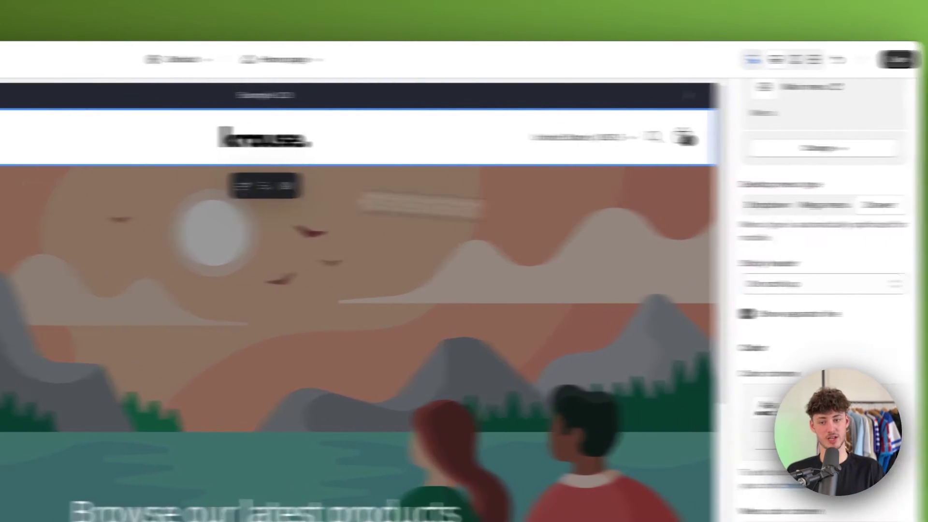
click(197, 145)
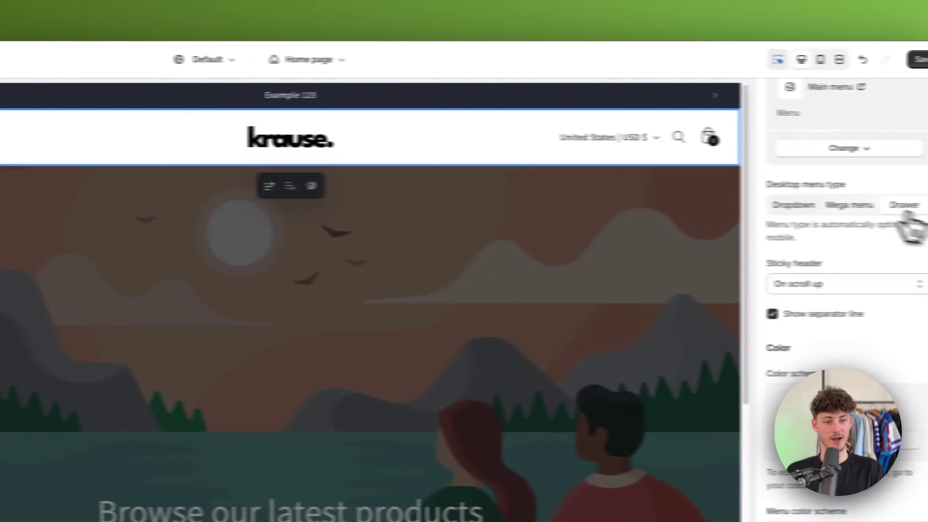
click(762, 208)
click(352, 263)
click(379, 154)
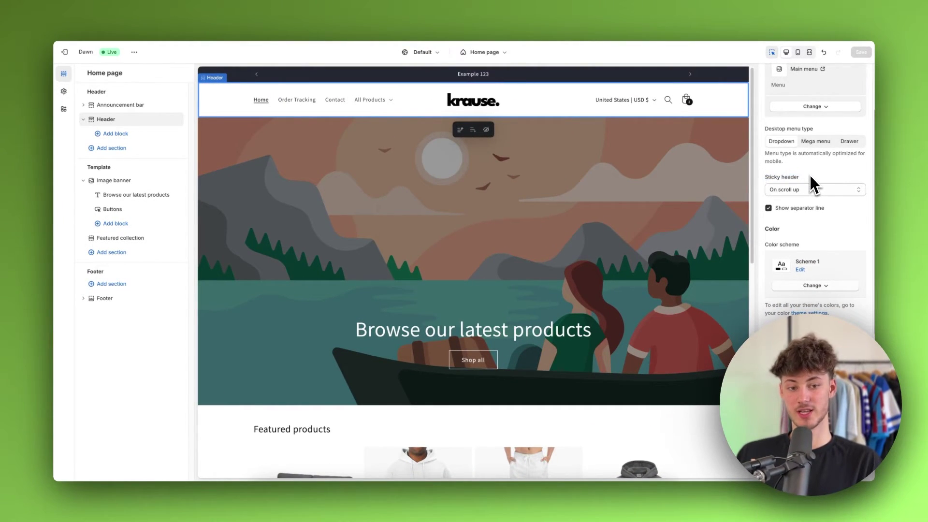
- Try the None option for the Header's sticky header setting and check it by moving through the home page preview
click(813, 189)
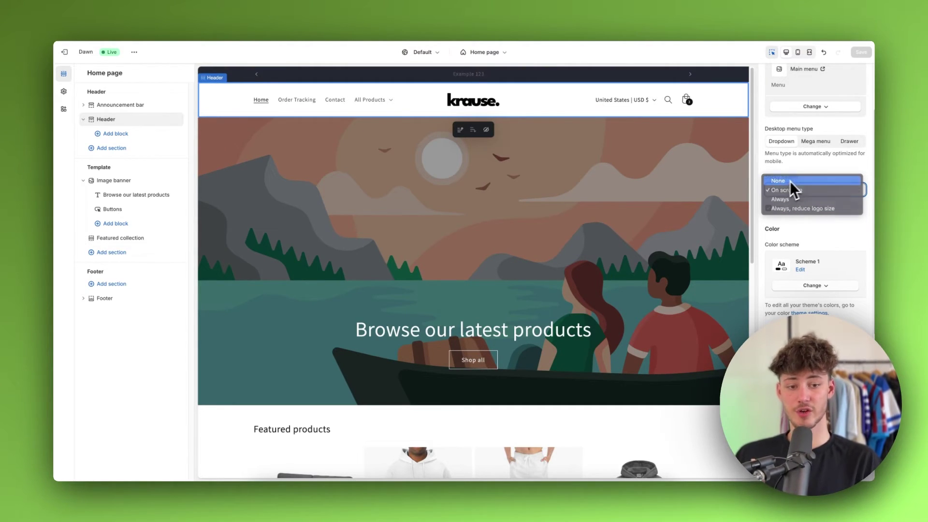
scroll(499, 221, down, 10)
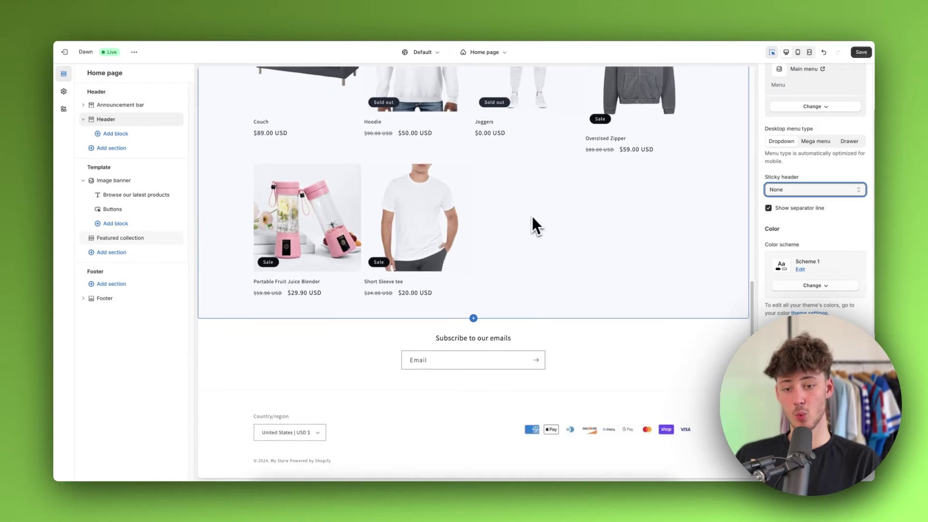
scroll(531, 199, up, 10)
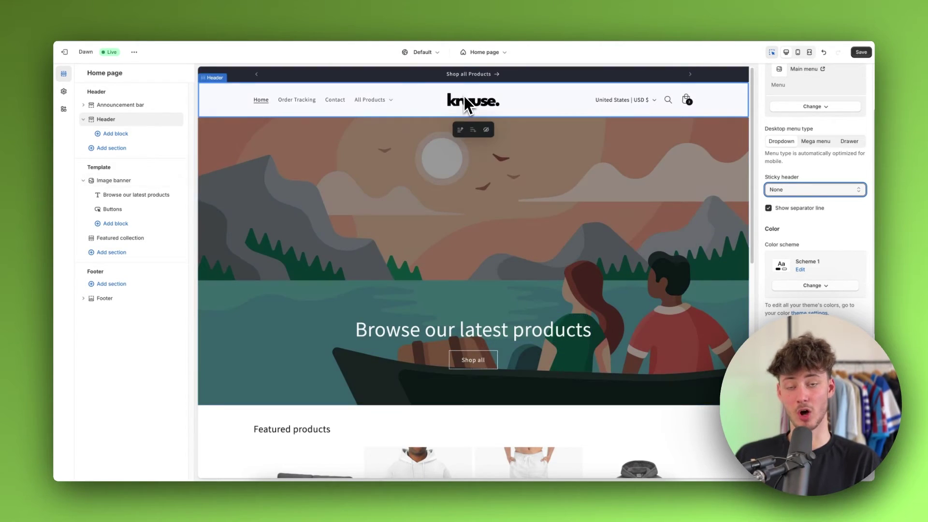
- Try the On scroll up option for the Header's sticky header and test its behavior in the home page preview
click(797, 190)
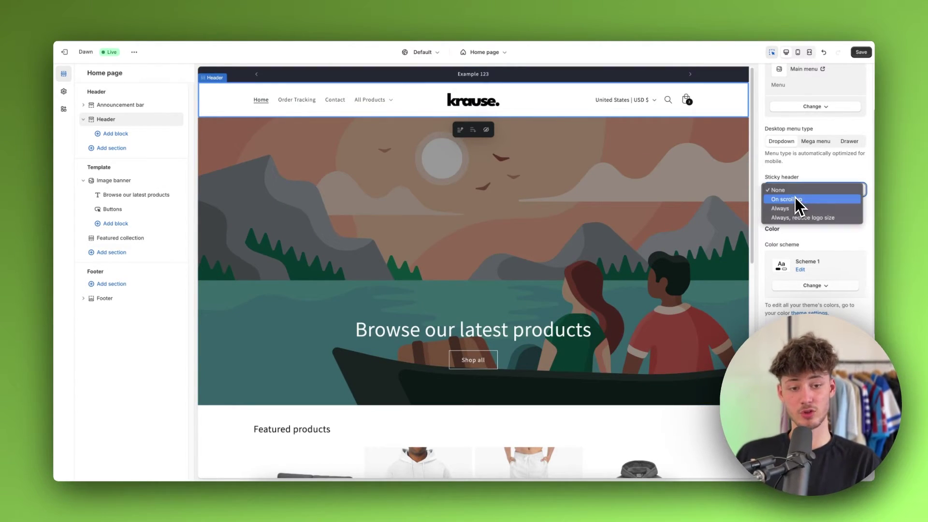
click(787, 201)
scroll(602, 244, down, 2)
scroll(602, 244, down, 7)
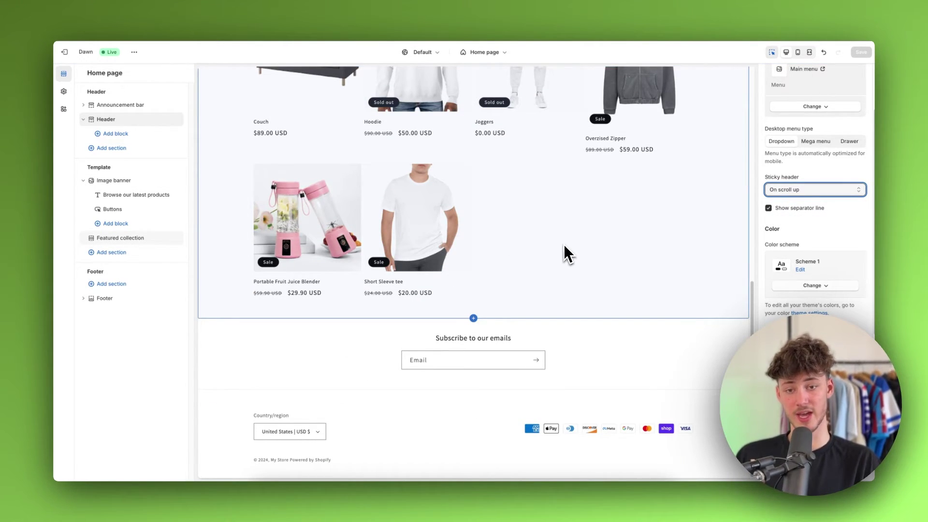
scroll(565, 246, up, 4)
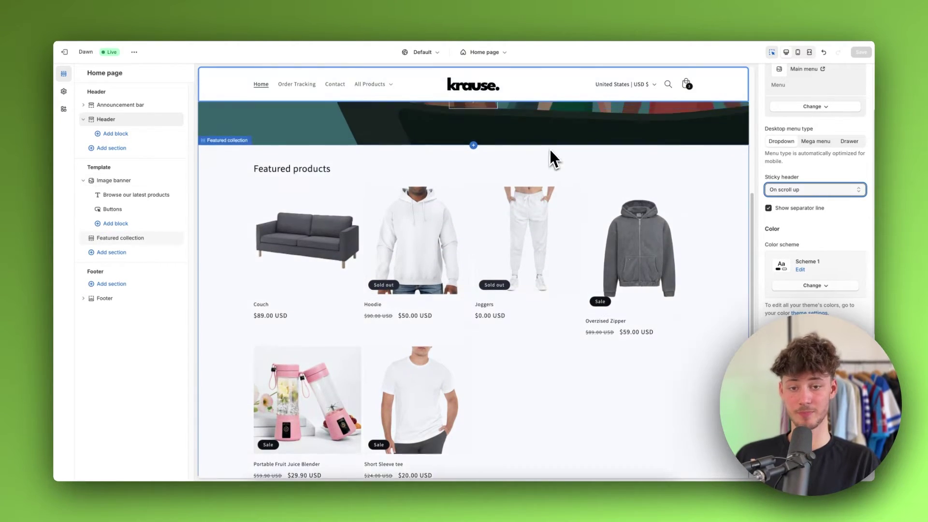
scroll(550, 150, up, 5)
scroll(411, 145, down, 8)
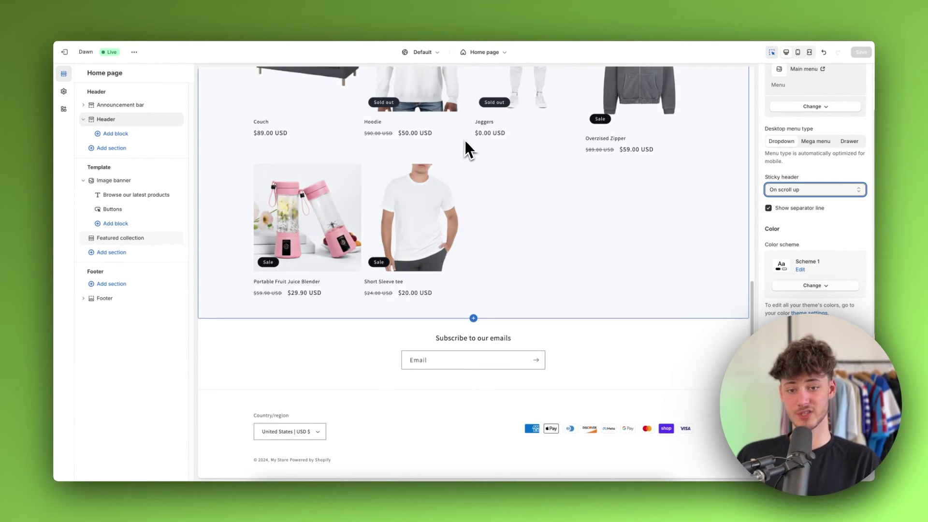
scroll(463, 137, up, 5)
scroll(453, 129, down, 8)
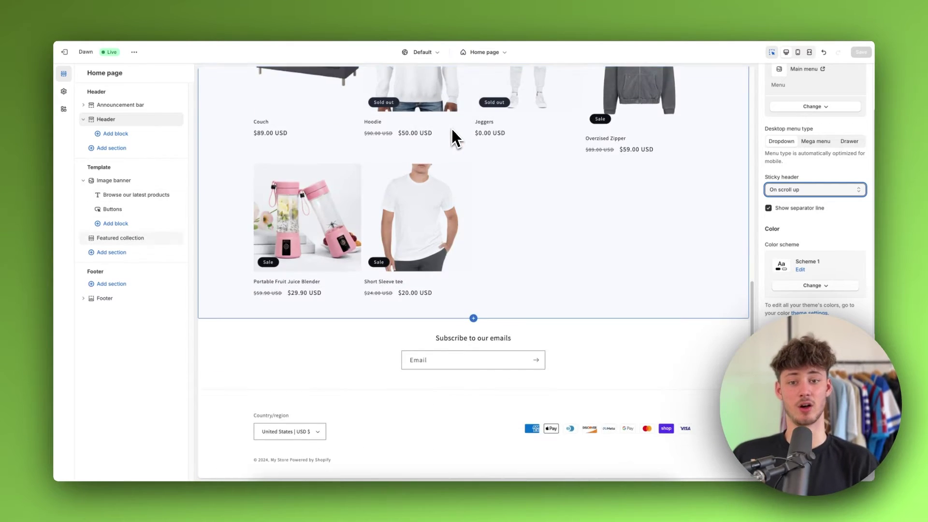
scroll(453, 138, up, 8)
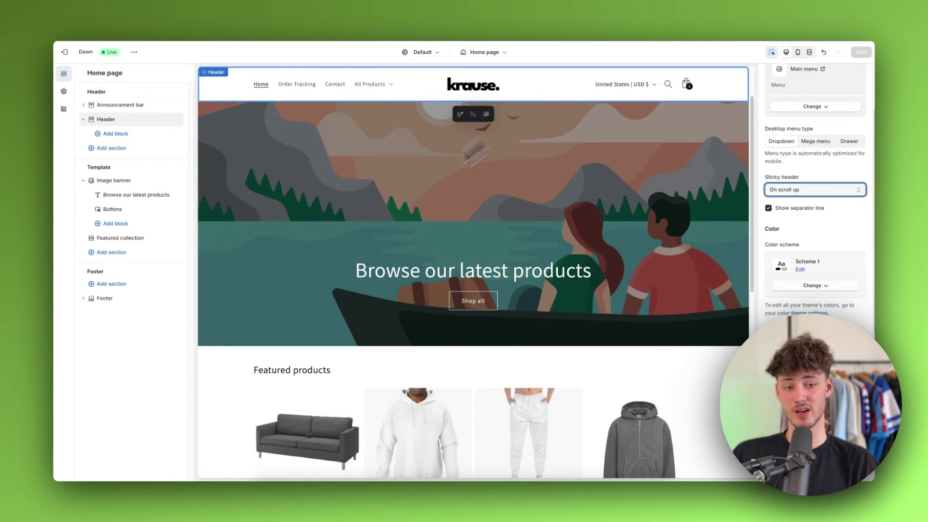
scroll(489, 140, down, 8)
scroll(543, 212, up, 8)
- Try the Always option for the Header's sticky header and check the result in the preview
click(817, 190)
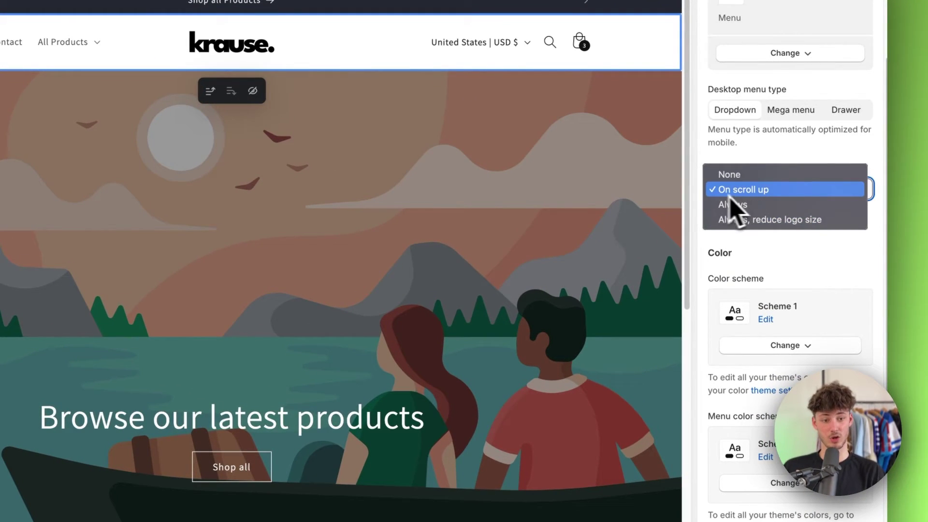
click(740, 205)
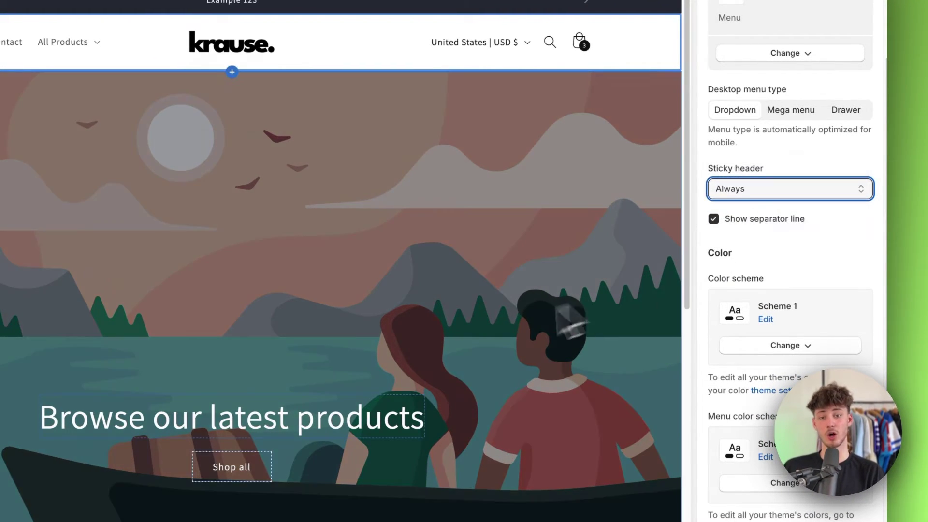
scroll(425, 328, down, 10)
scroll(426, 330, up, 10)
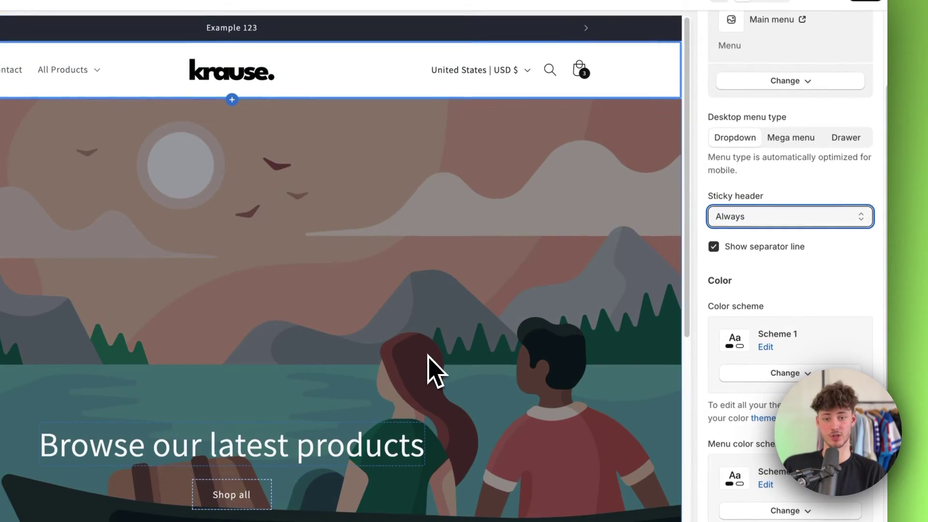
- Set the Header's sticky header to Always, reduce logo size and test the logo's behavior in the home page preview
click(799, 217)
click(797, 232)
scroll(636, 284, down, 10)
scroll(630, 283, up, 10)
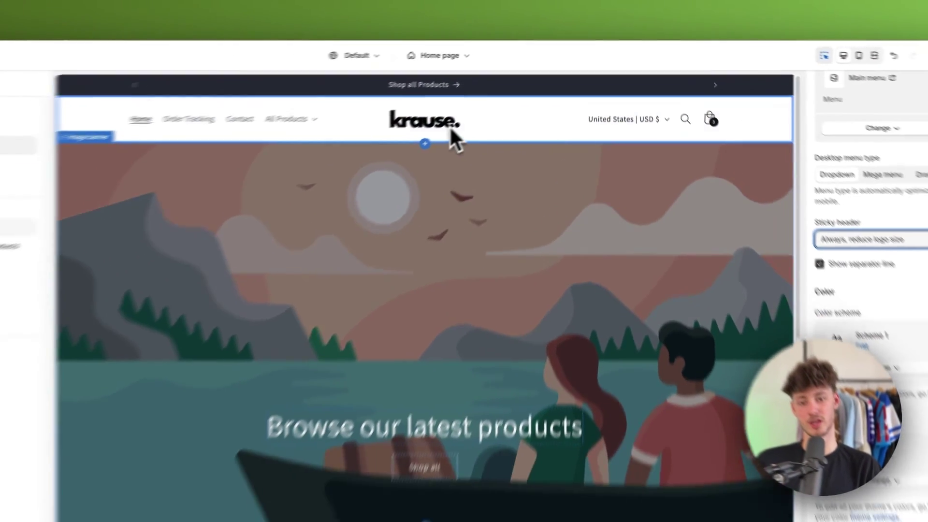
scroll(506, 148, down, 5)
scroll(519, 153, up, 5)
scroll(515, 148, down, 10)
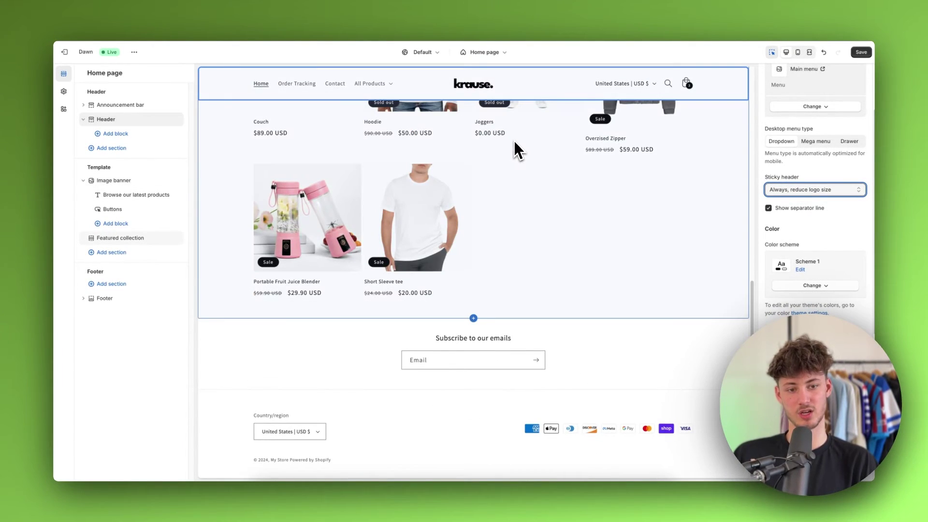
scroll(524, 144, up, 10)
scroll(542, 147, down, 5)
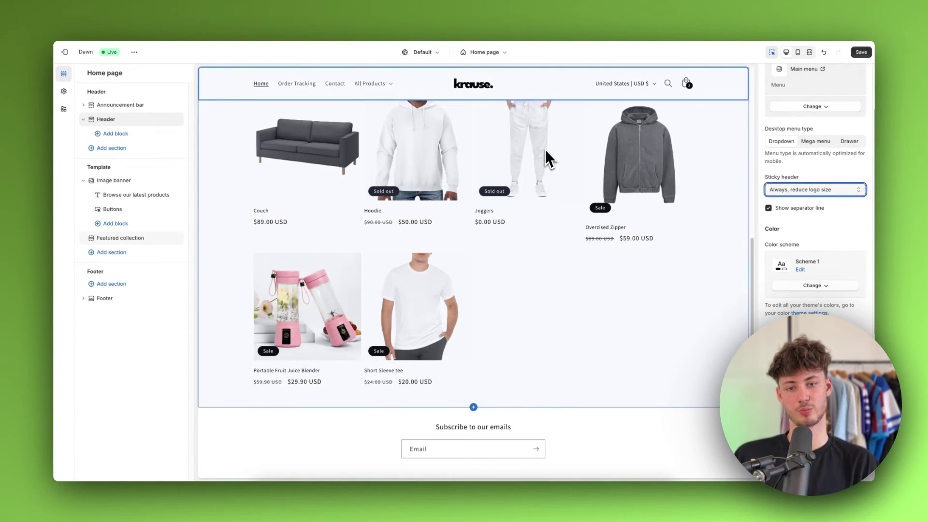
scroll(544, 150, up, 5)
scroll(803, 261, down, 4)
scroll(805, 200, up, 4)
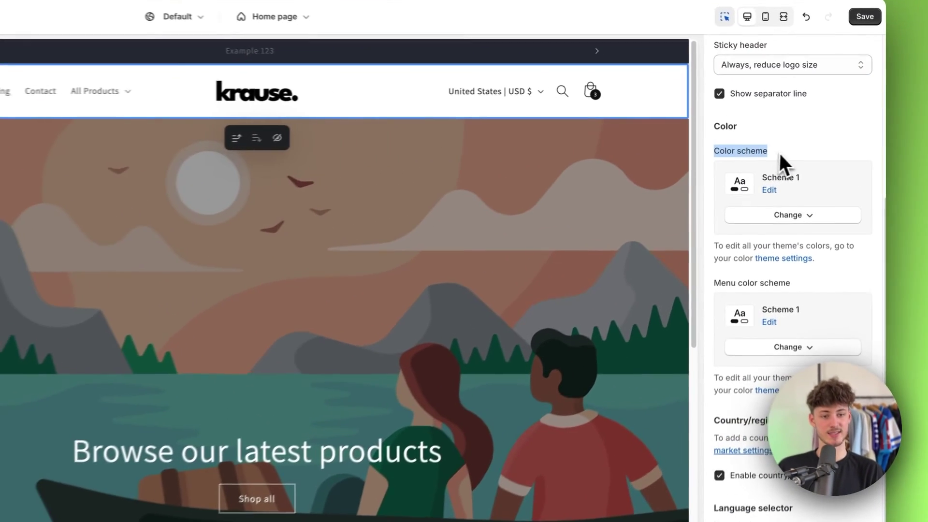
- Review the Header's color scheme choices, keeping Scheme 1, and check the language selector option
click(812, 184)
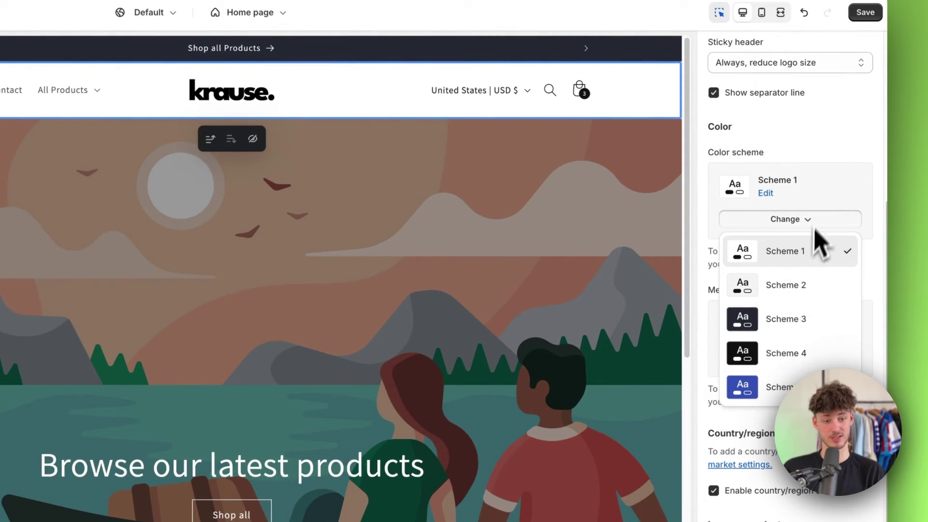
click(812, 248)
scroll(804, 356, down, 5)
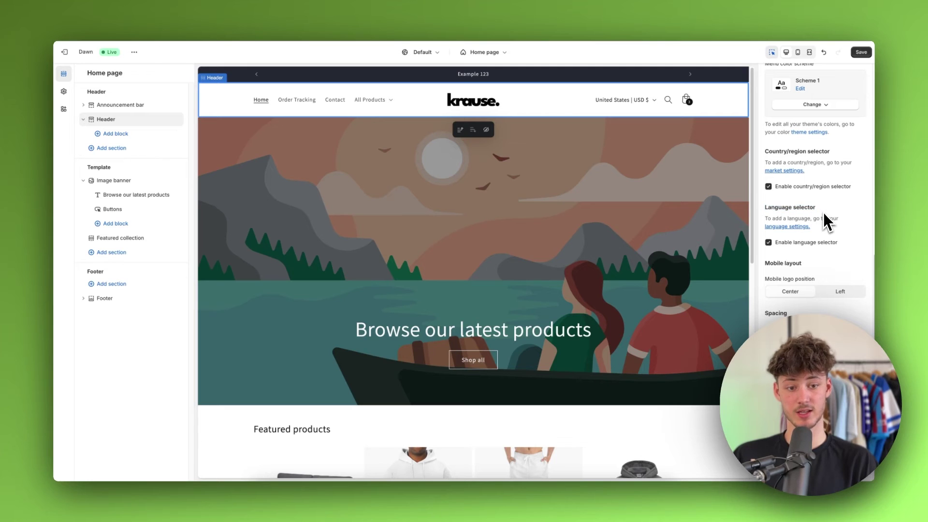
click(769, 242)
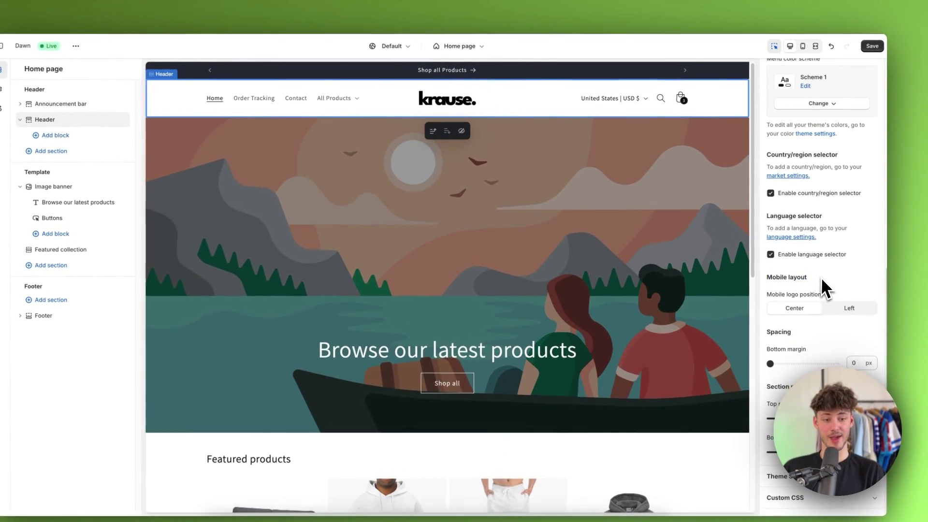
- Try the Left mobile logo position in the mobile preview, keep it at Center, and save the Header settings
click(803, 47)
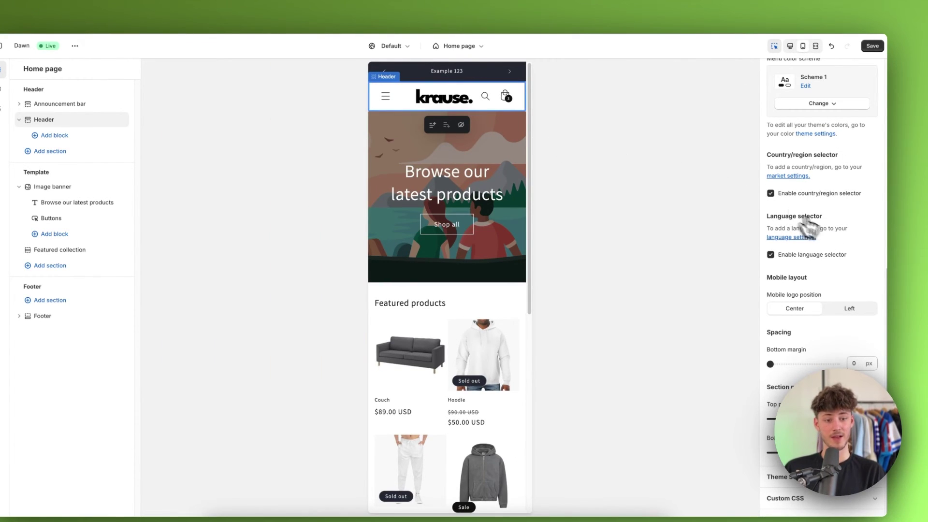
click(854, 309)
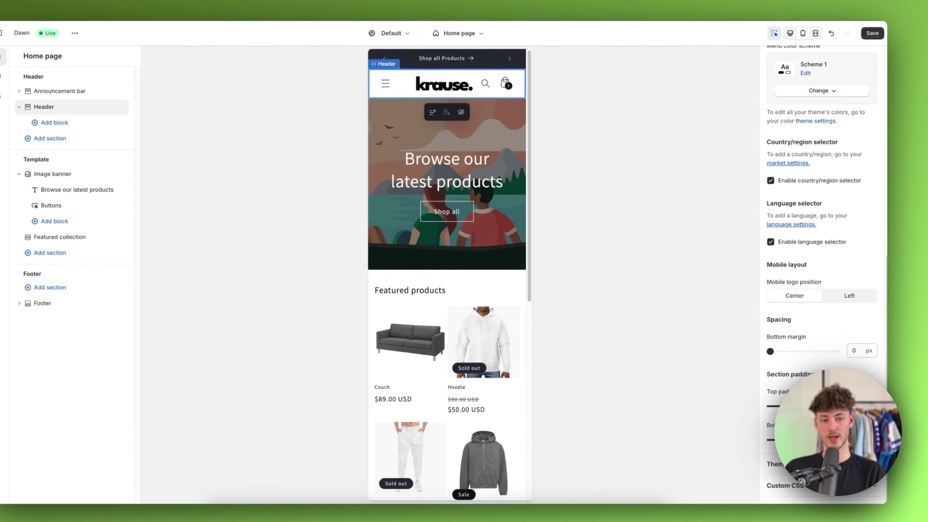
click(872, 33)
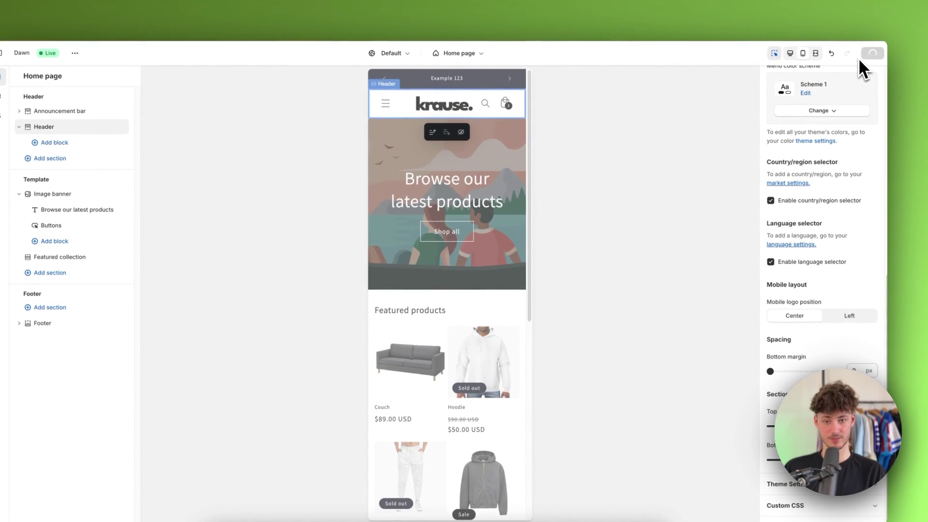
click(798, 54)
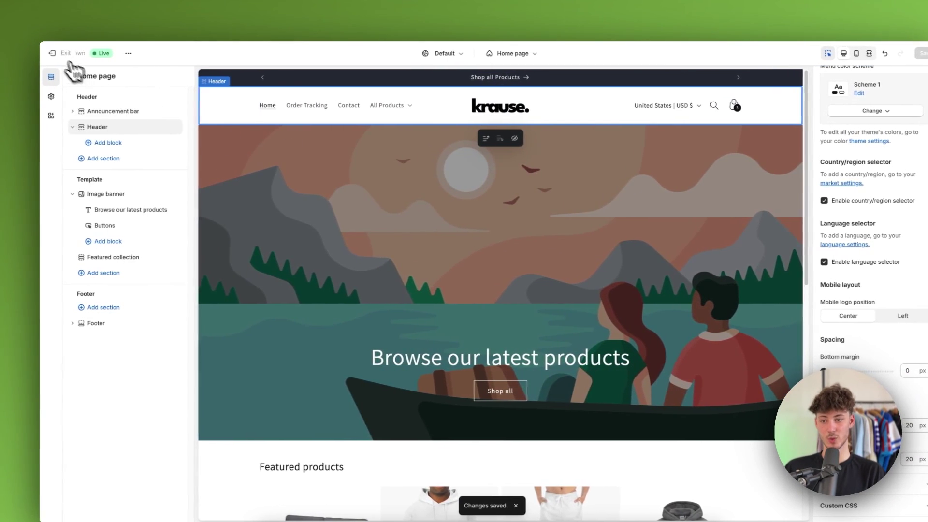
- Exit the theme editor and open the online store from the Shopify admin
click(6, 53)
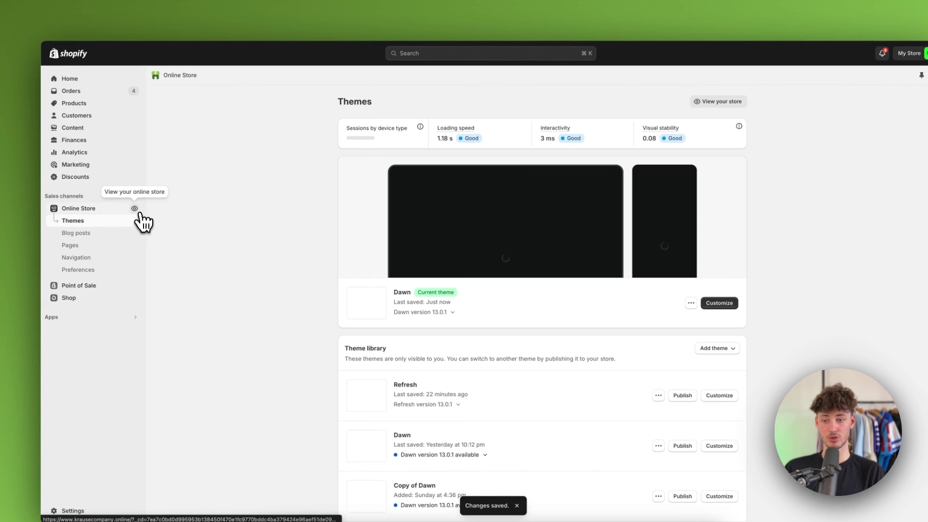
click(134, 208)
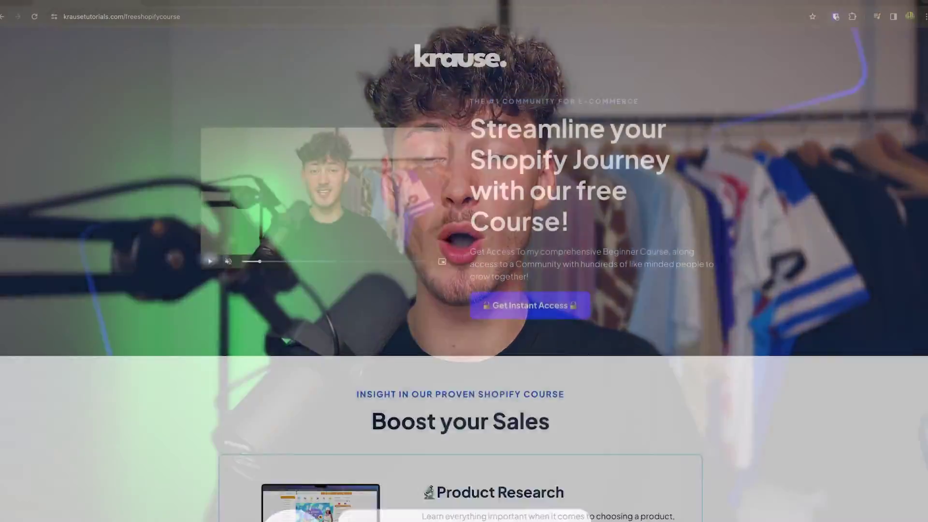
scroll(463, 261, down, 10)
scroll(464, 261, up, 4)
scroll(452, 369, up, 6)
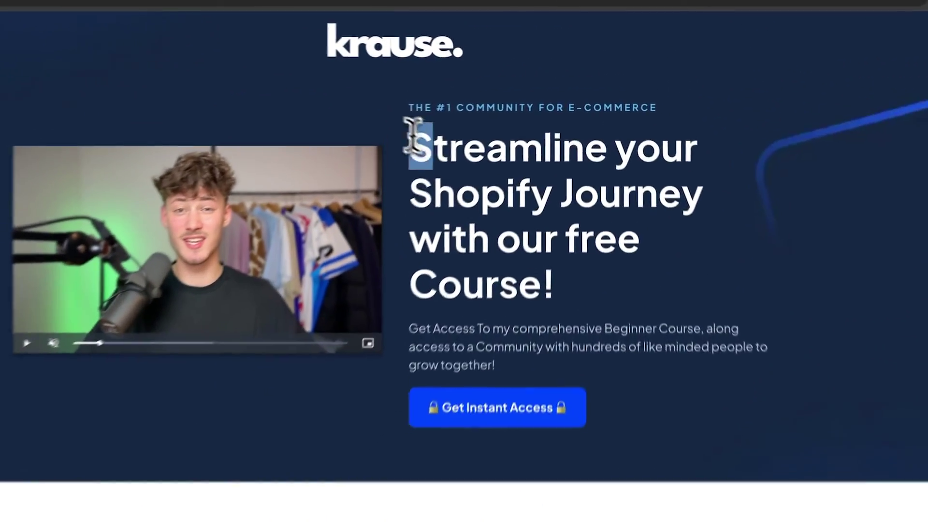
drag(466, 117, 605, 228)
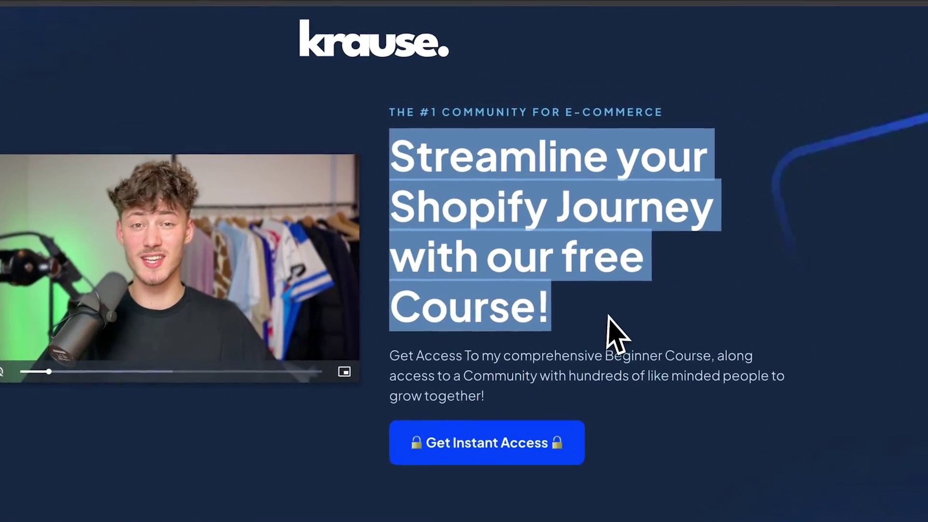